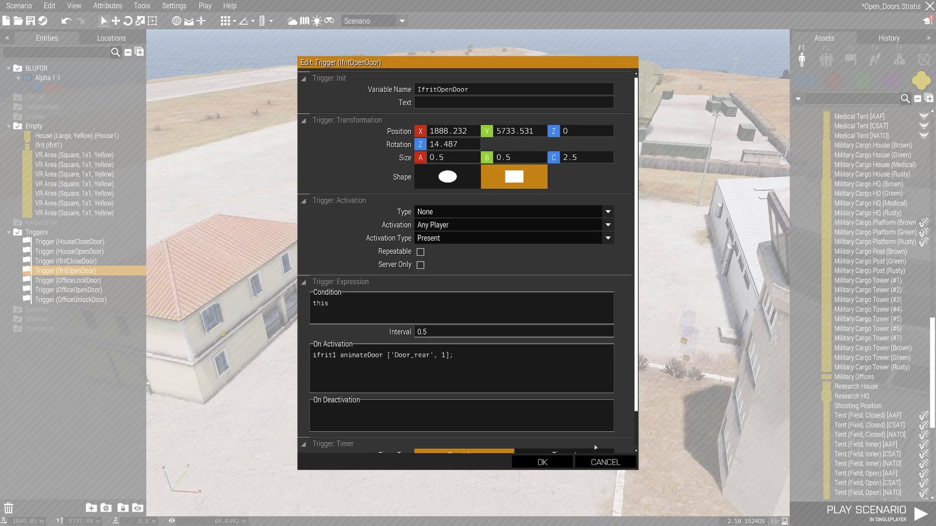
Step: Close the IfritOpenDoor trigger and review the IfritCloseDoor trigger's activation code without changing it
left_click(600, 461)
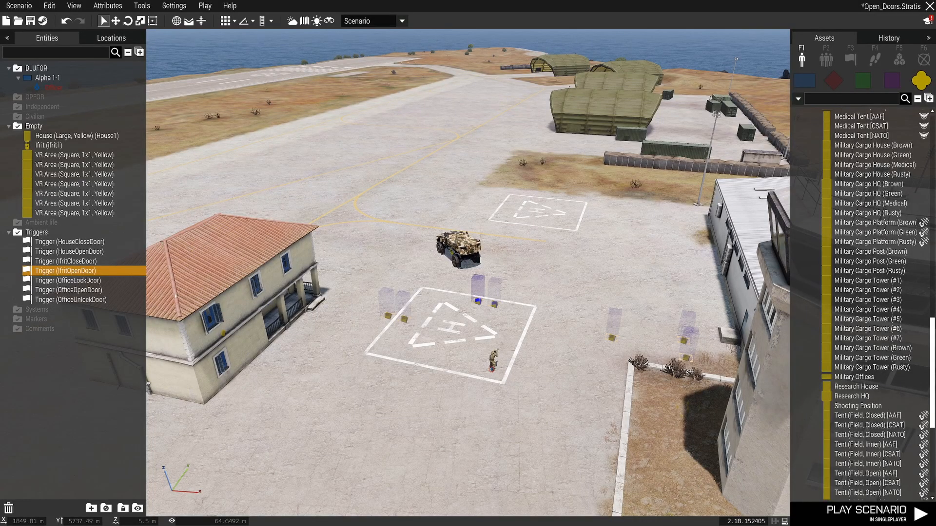
double_click(81, 262)
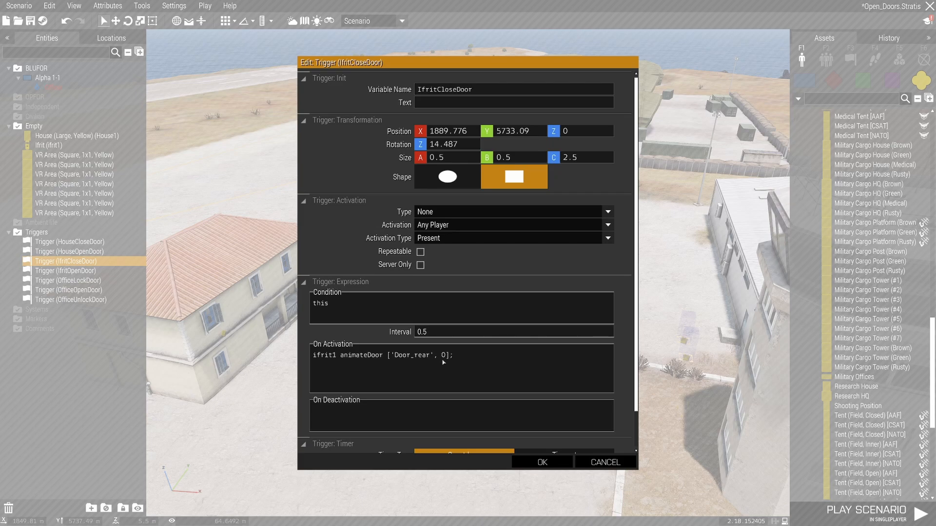
left_click(614, 462)
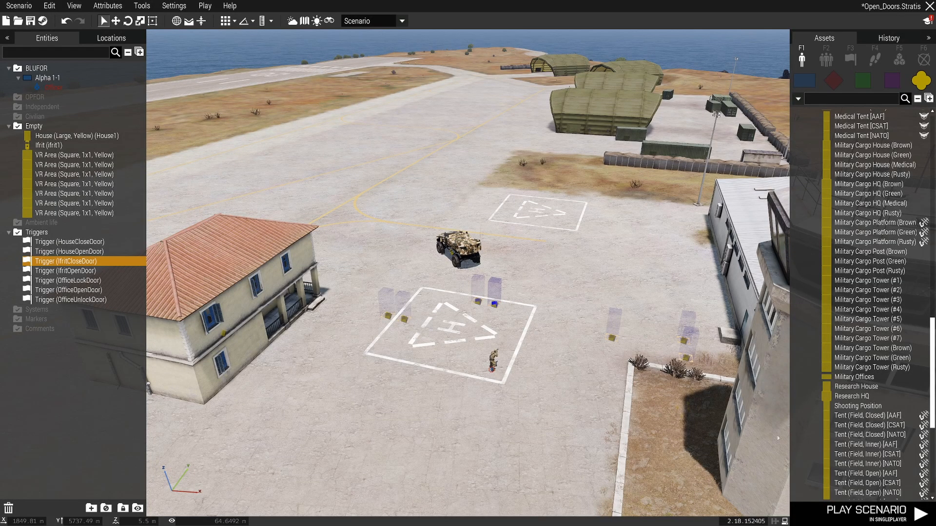
Step: Play-test the scenario in third person, walking the soldier over the marked areas behind the Ifrit, and return to the editor
left_click(846, 521)
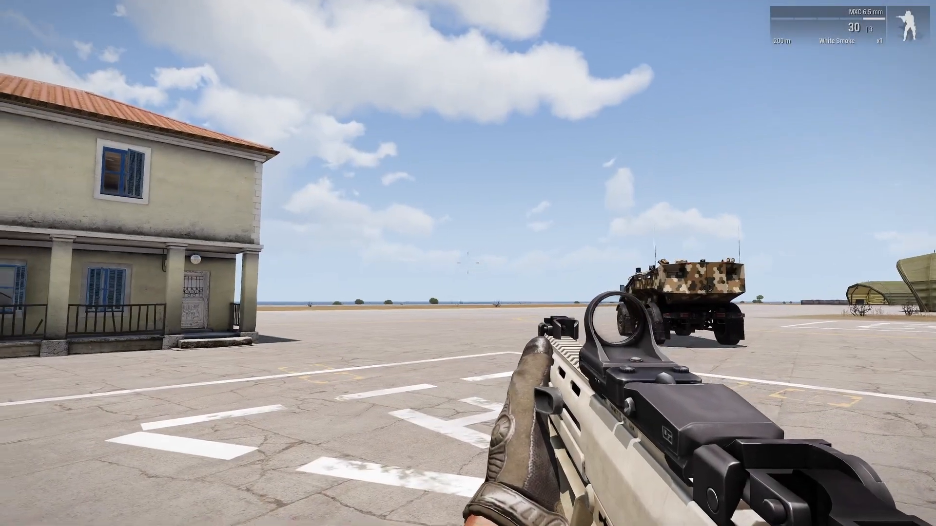
key("KP_Enter")
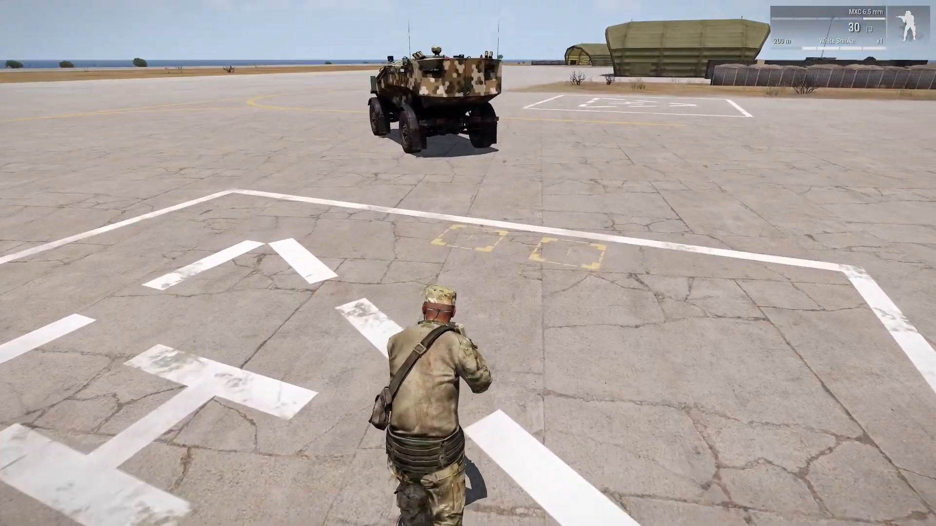
key("w")
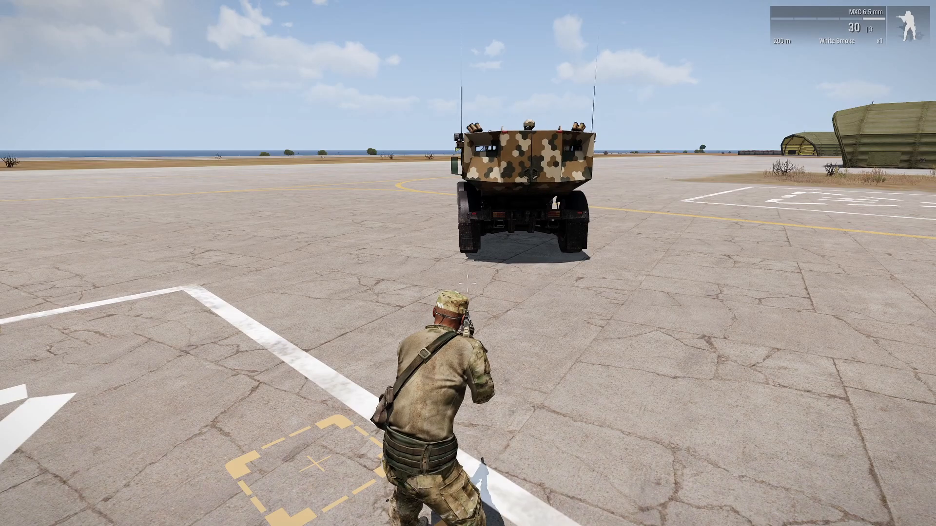
key("Escape")
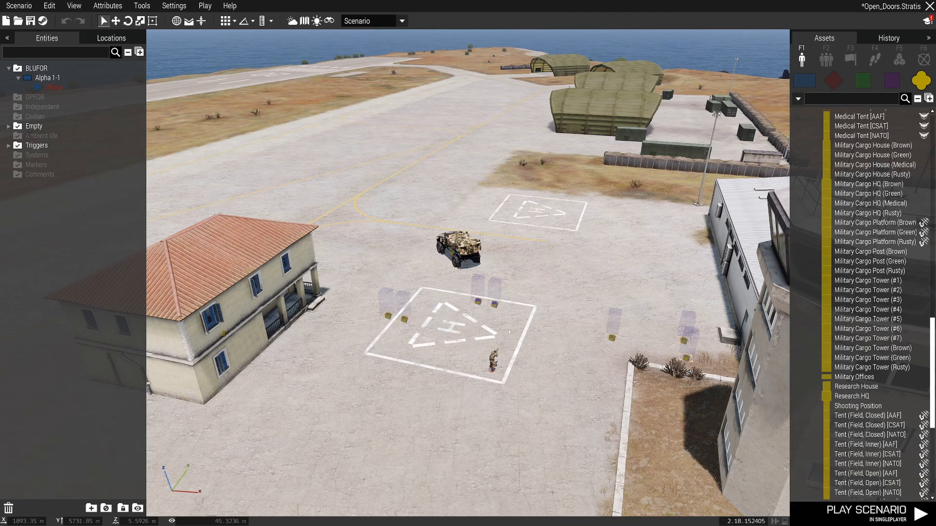
Step: Look over the large yellow house, the Ifrit and the trigger areas around the helipad from several angles
right_click_drag(431, 374, 431, 376)
key("s")
key("w")
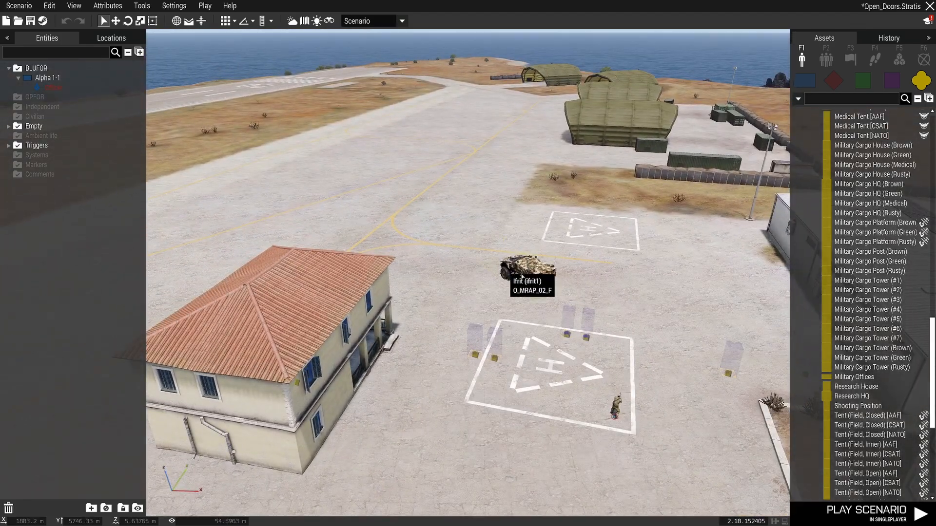
key("d")
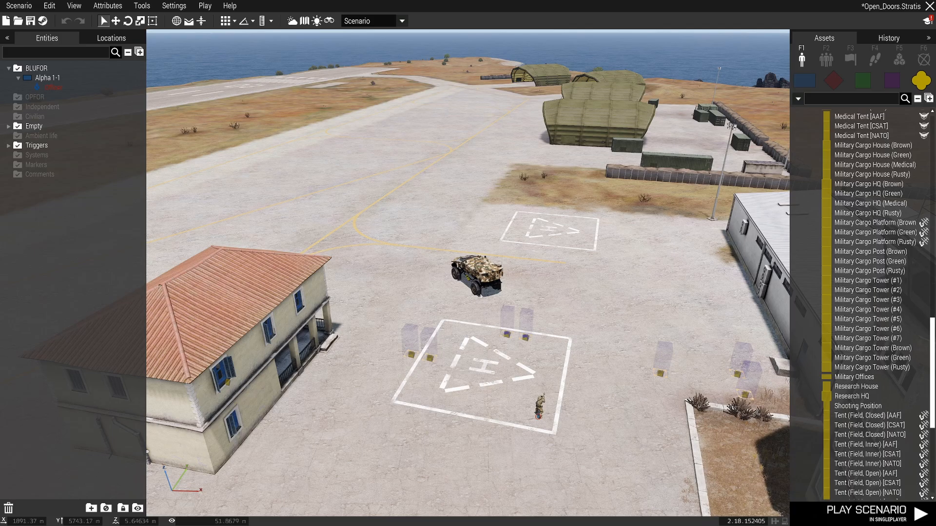
right_click_drag(400, 270, 369, 277)
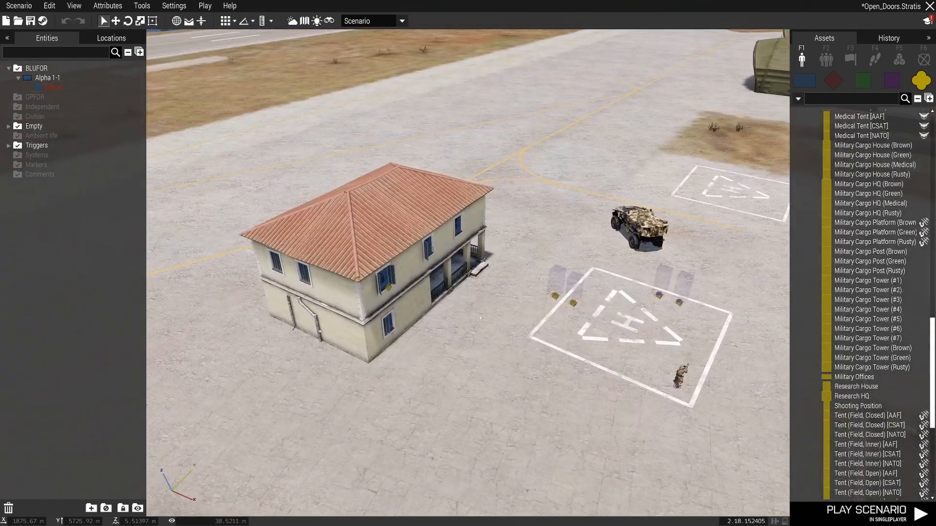
right_click_drag(481, 317, 510, 319)
key("s")
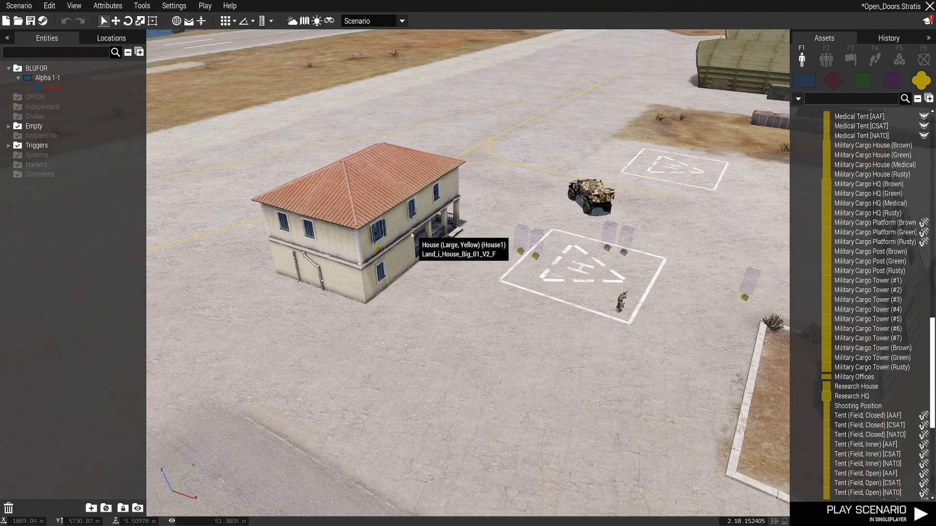
scroll(409, 234, "down", 4)
key("w")
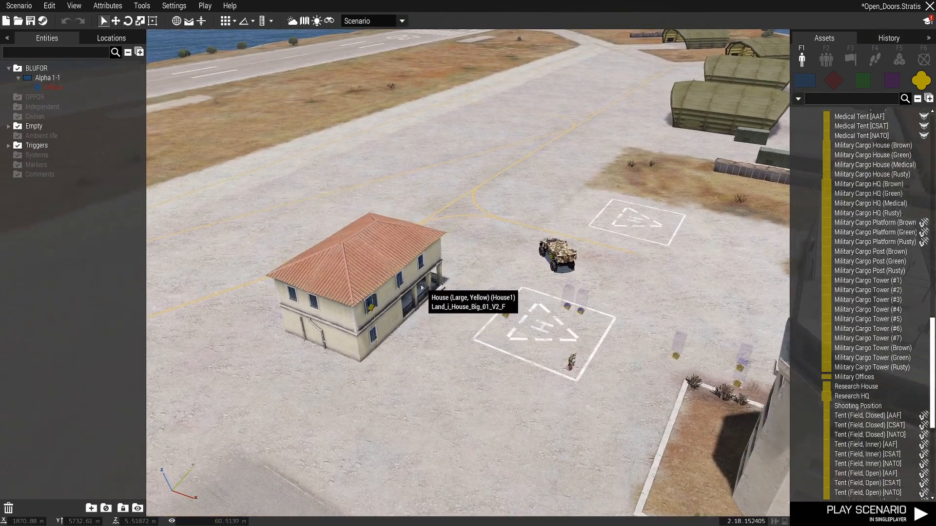
right_click_drag(422, 302, 455, 275)
key("a")
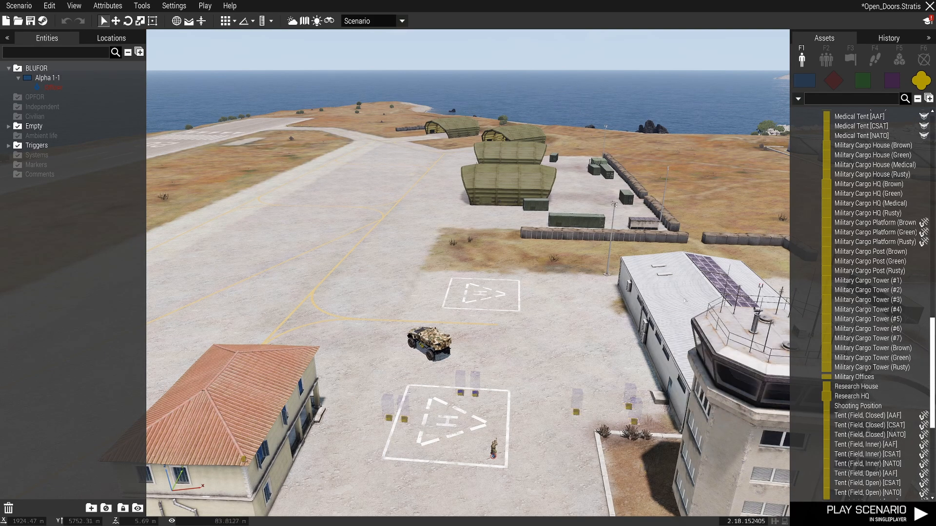
Step: Place a Military Offices building from the Altis military structures on the tarmac behind the yellow house
mouse_move(857, 382)
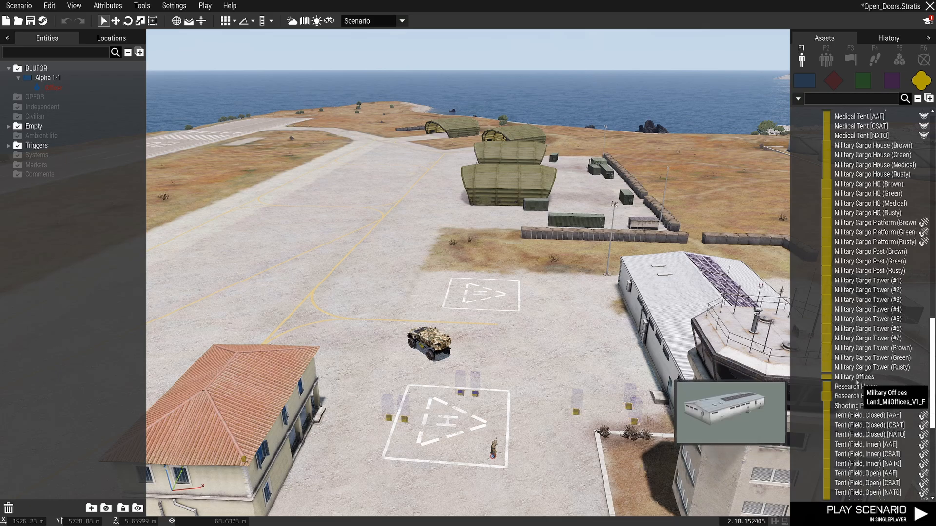
scroll(873, 224, "up", 10)
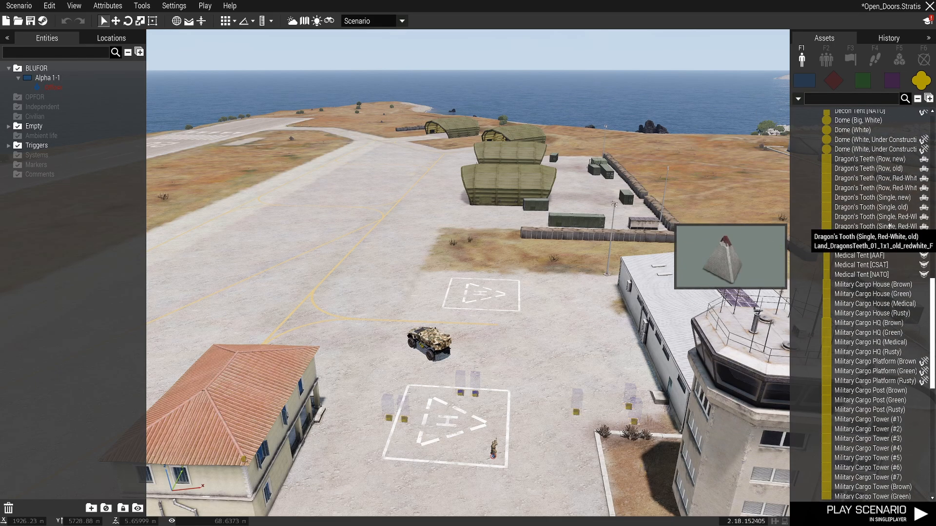
scroll(875, 220, "up", 5)
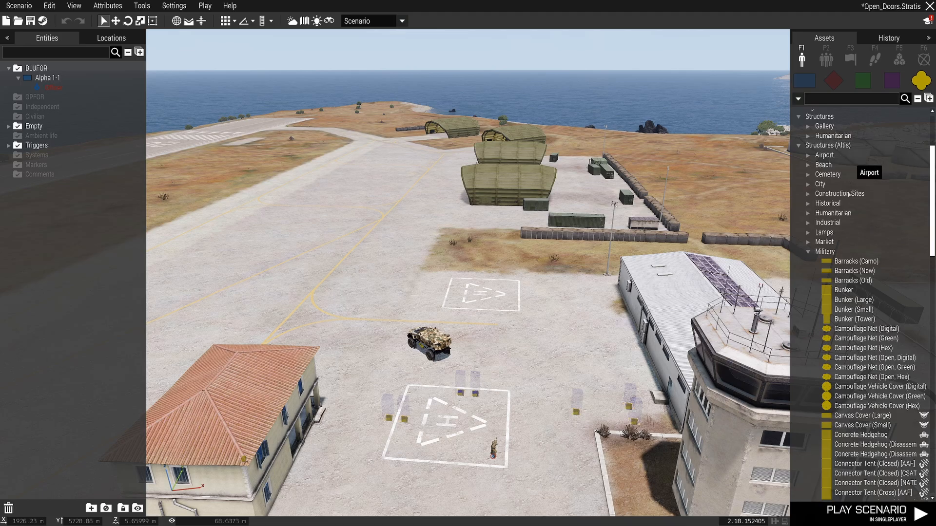
scroll(854, 267, "down", 5)
scroll(854, 267, "down", 14)
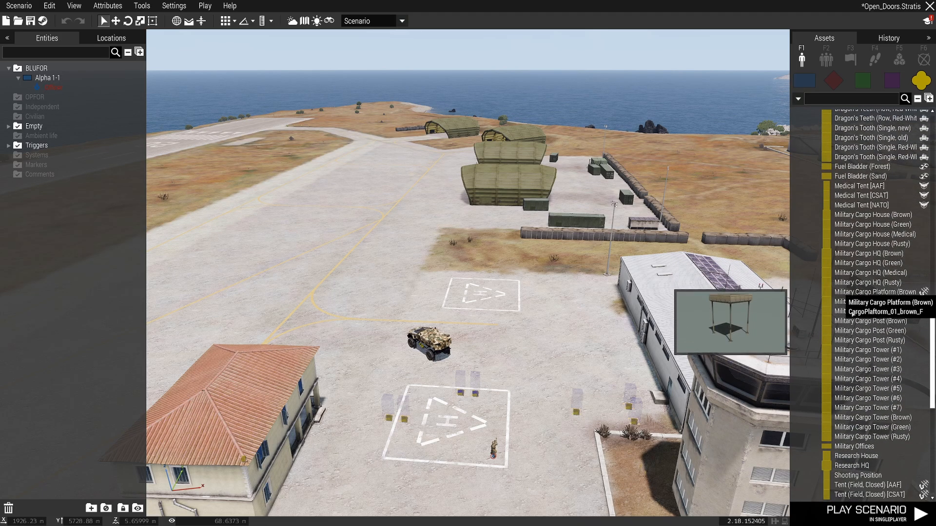
scroll(900, 298, "down", 4)
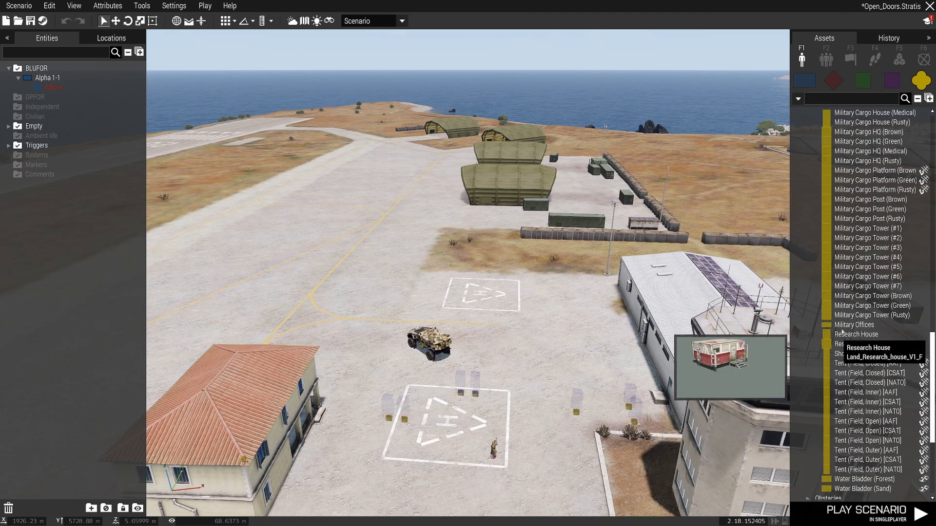
left_click(858, 325)
left_click(242, 279)
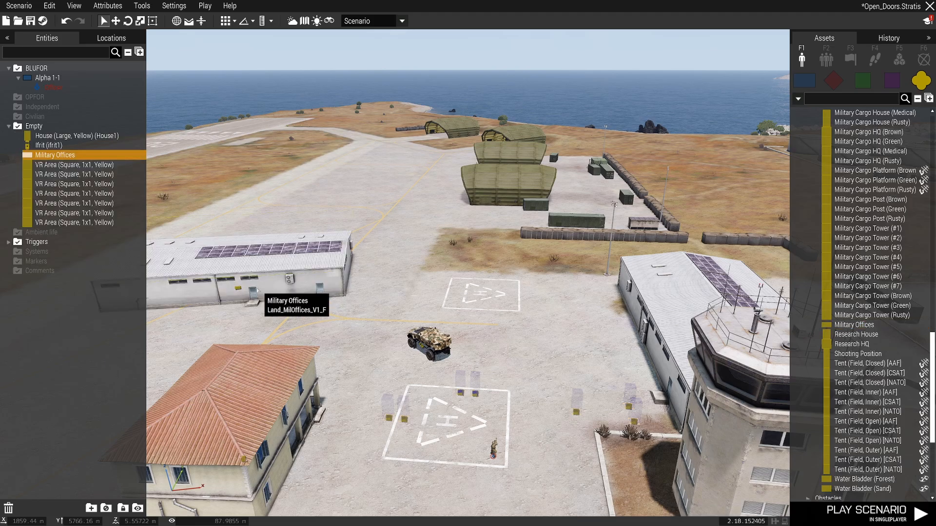
Step: Rotate the Military Offices building to about 176° around the vertical axis
scroll(312, 274, "up", 1)
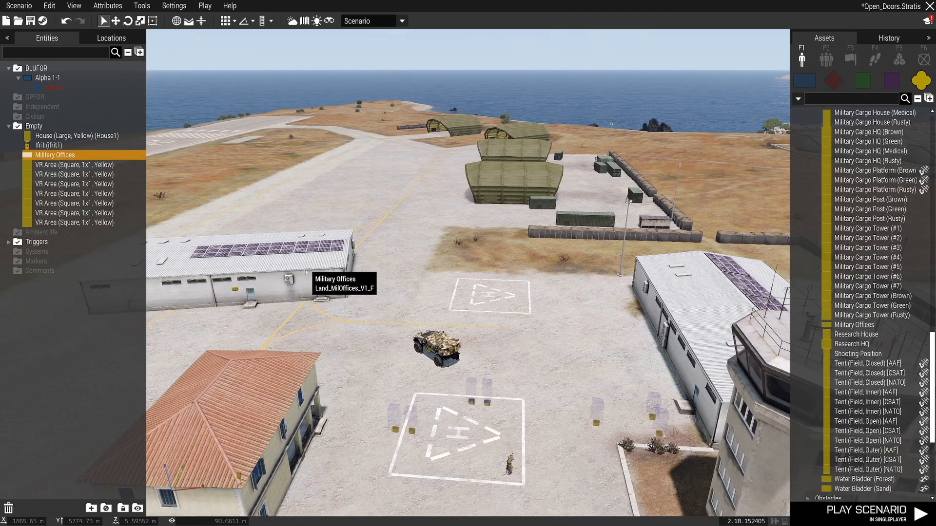
scroll(321, 280, "down", 3)
key("a")
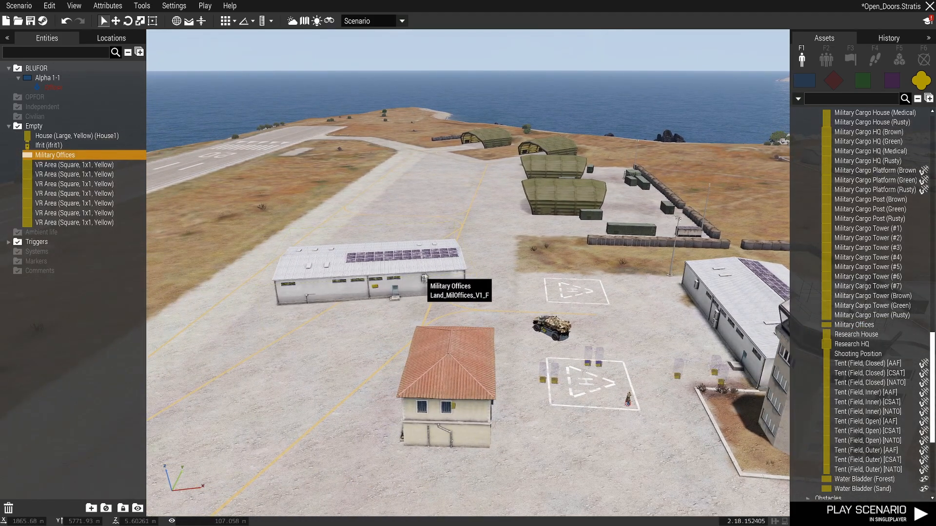
left_click_drag(425, 278, 385, 312, "shift")
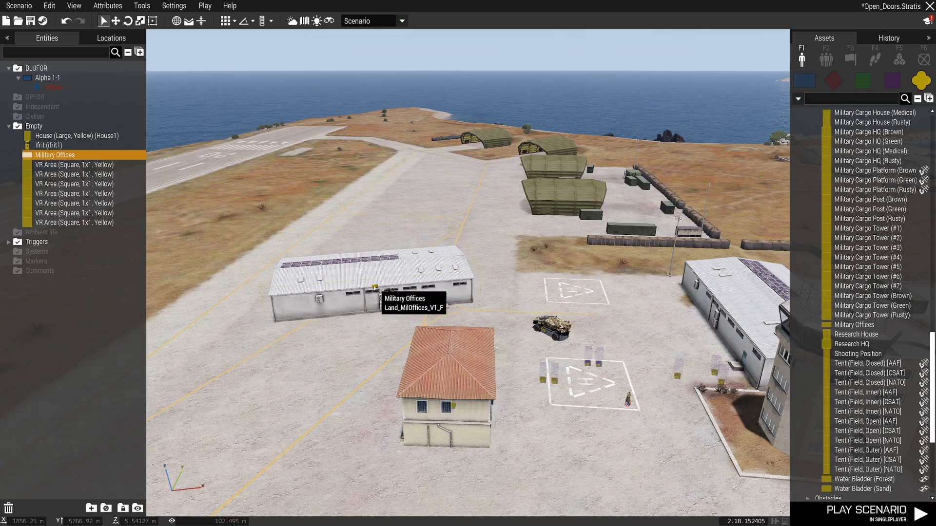
Step: Set the state of door 1 of the Military Offices to Opened in its attributes
double_click(376, 289)
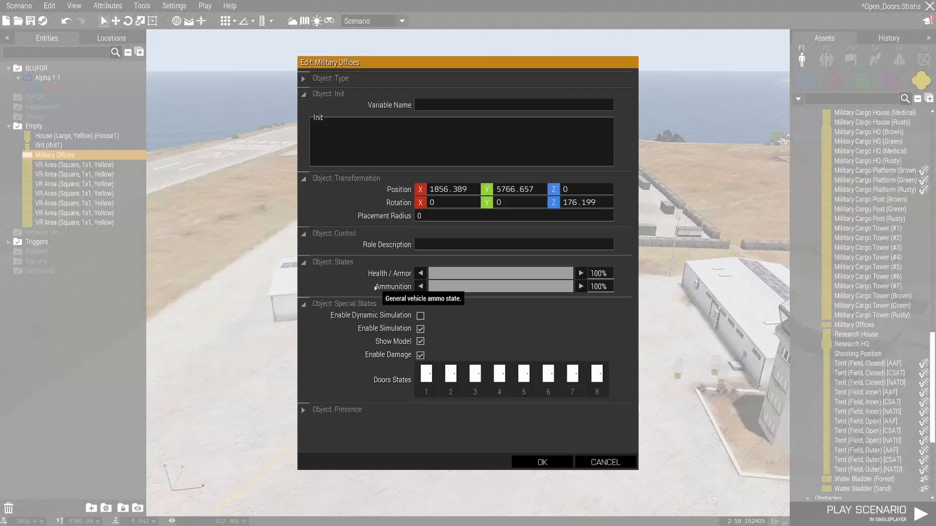
left_click(427, 375)
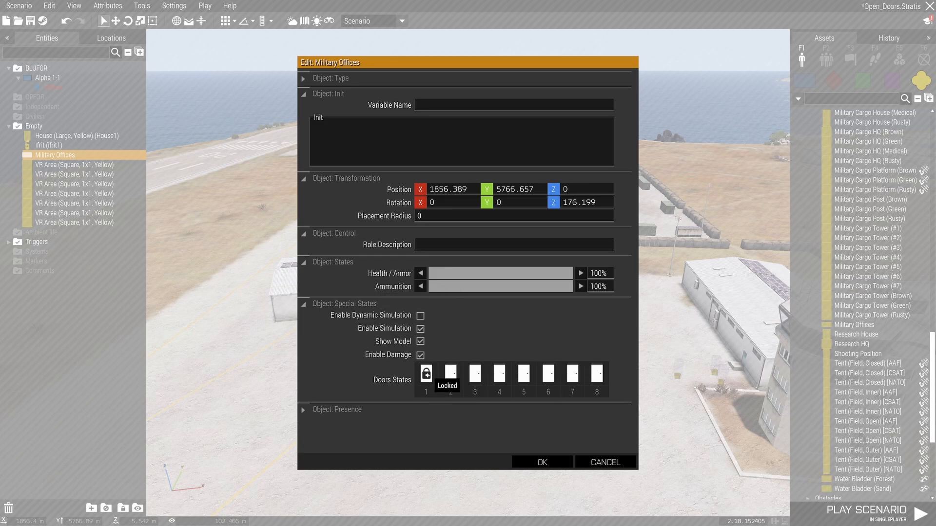
left_click(427, 376)
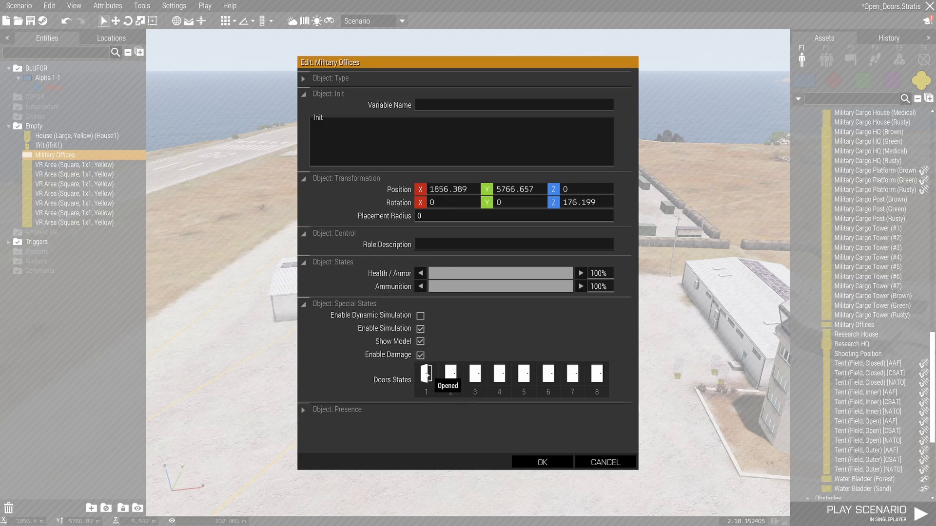
left_click(542, 463)
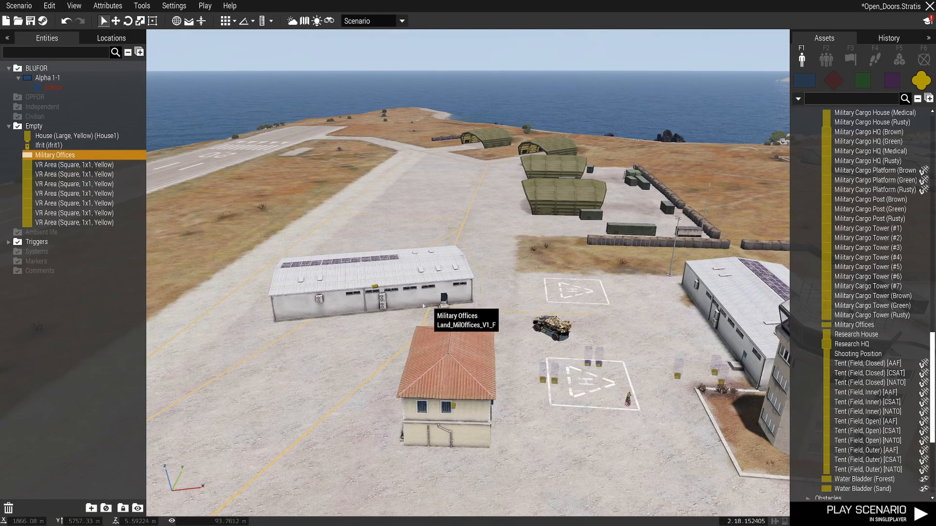
Step: Inspect the door number labels of the Military Offices up close and delete the building
scroll(423, 306, "up", 3)
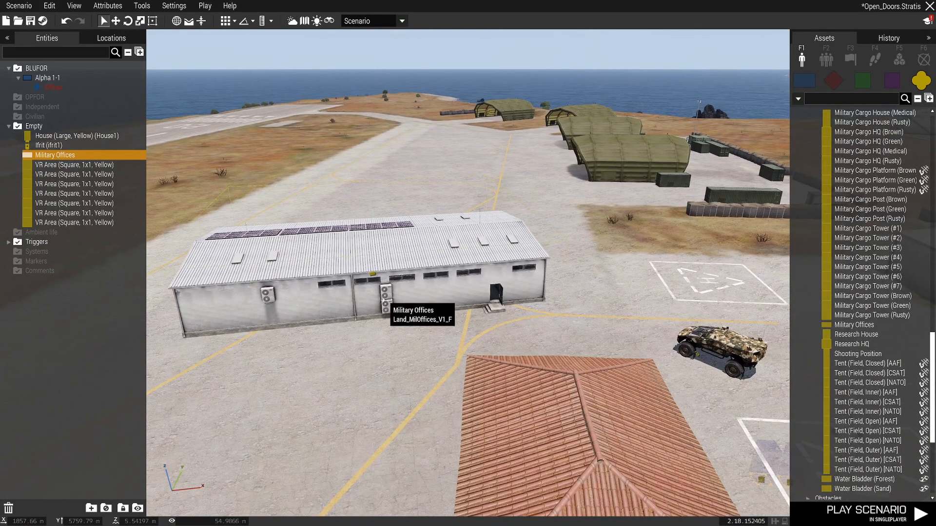
scroll(384, 298, "up", 2)
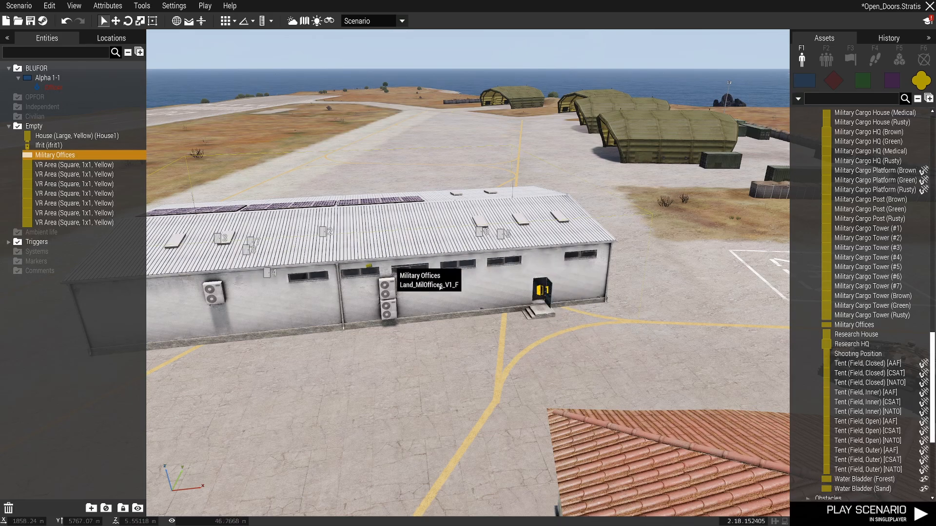
scroll(536, 293, "up", 2)
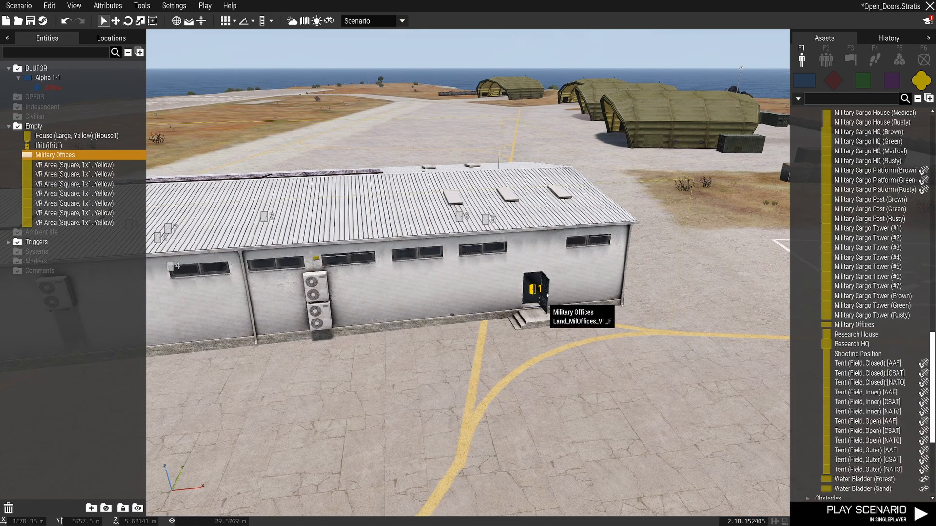
scroll(468, 306, "down", 3)
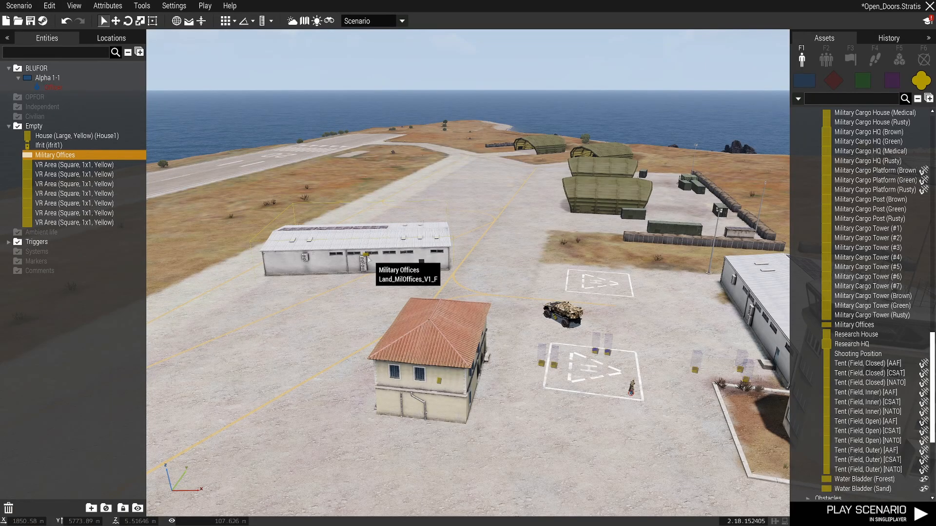
key("Delete")
Step: Select the large yellow house (House1) and inspect the number labels on its doors
scroll(482, 359, "up", 2)
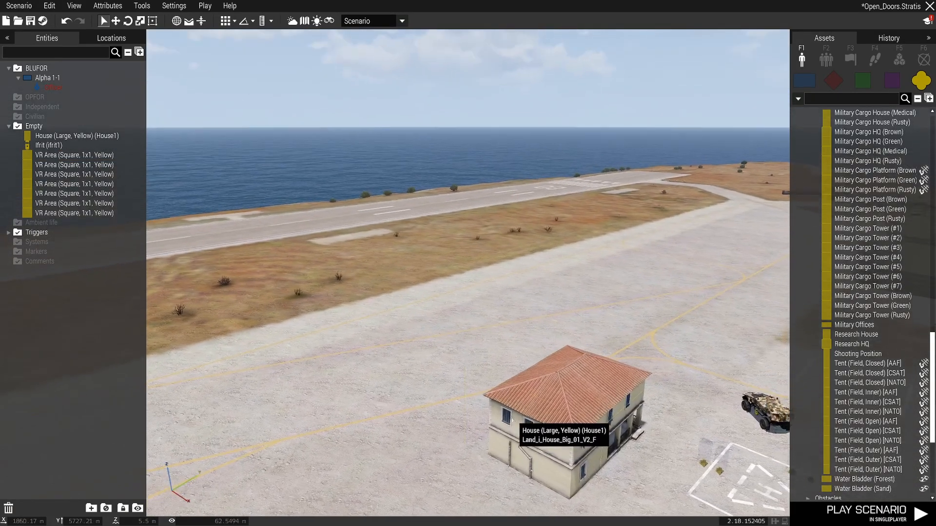
scroll(511, 421, "down", 2)
right_click_drag(512, 420, 482, 403)
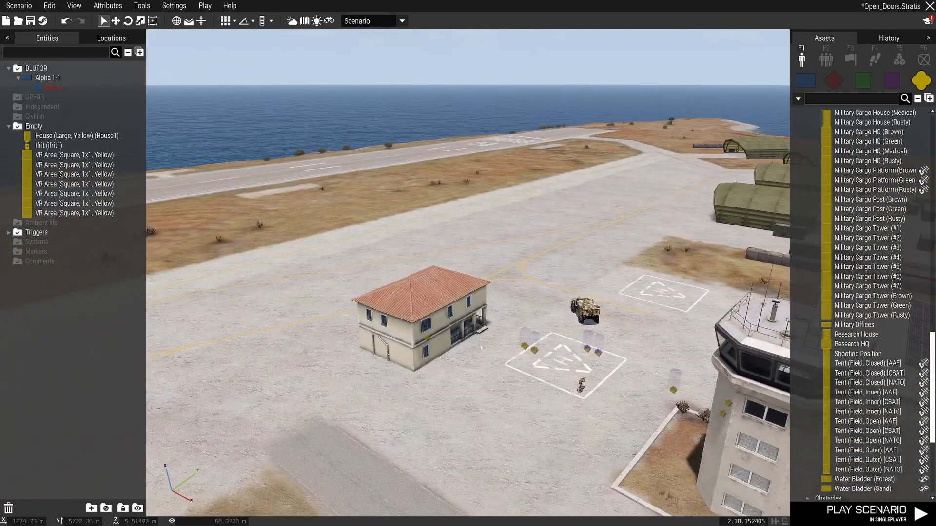
scroll(494, 347, "up", 5)
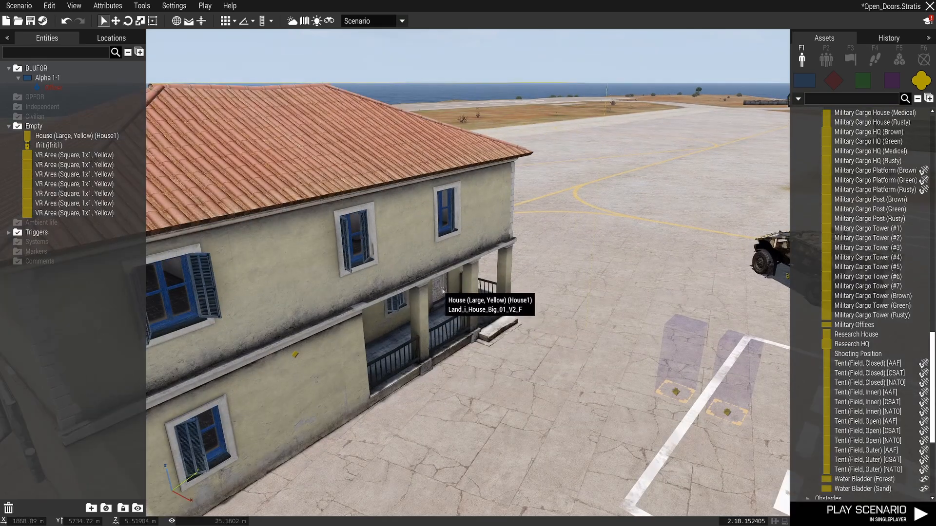
left_click(295, 355)
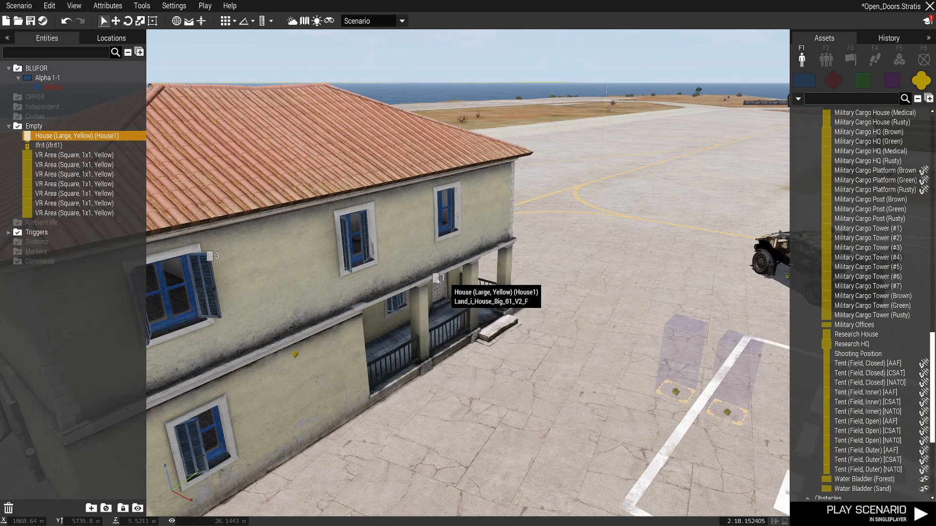
scroll(437, 278, "down", 4)
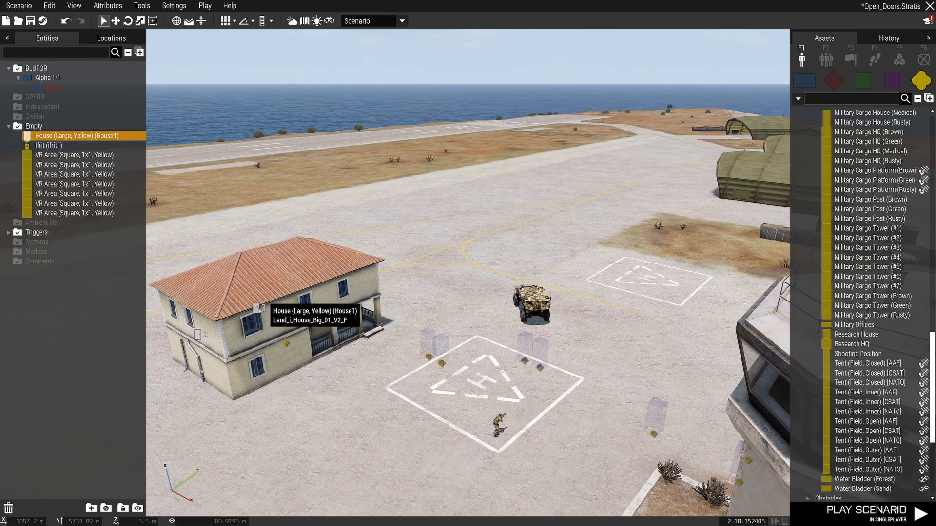
Step: Review the On Activation code of the HouseOpenDoor and HouseCloseDoor triggers, leaving both unchanged
left_click(195, 247)
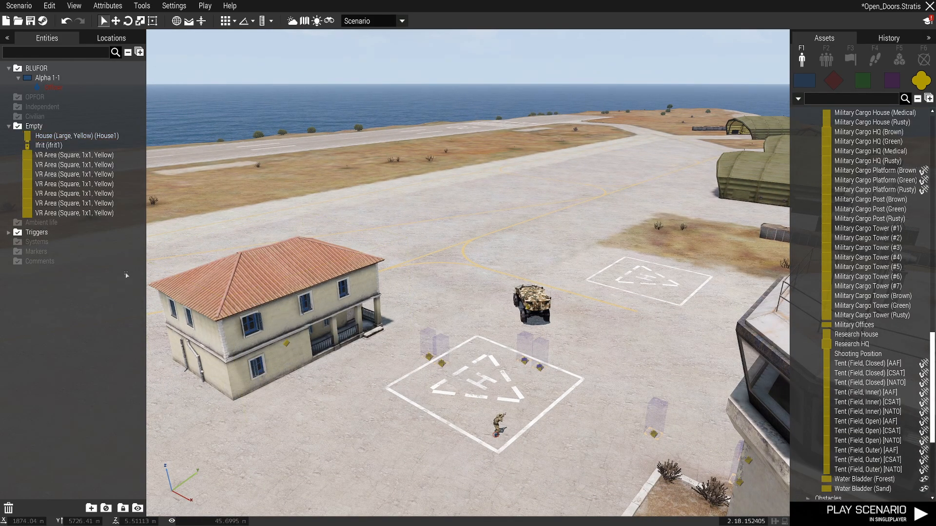
double_click(14, 234)
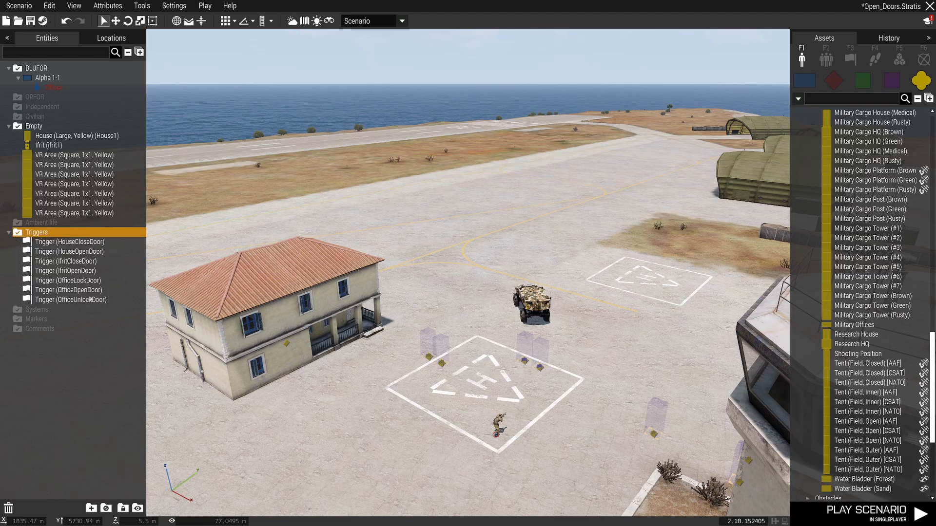
double_click(89, 252)
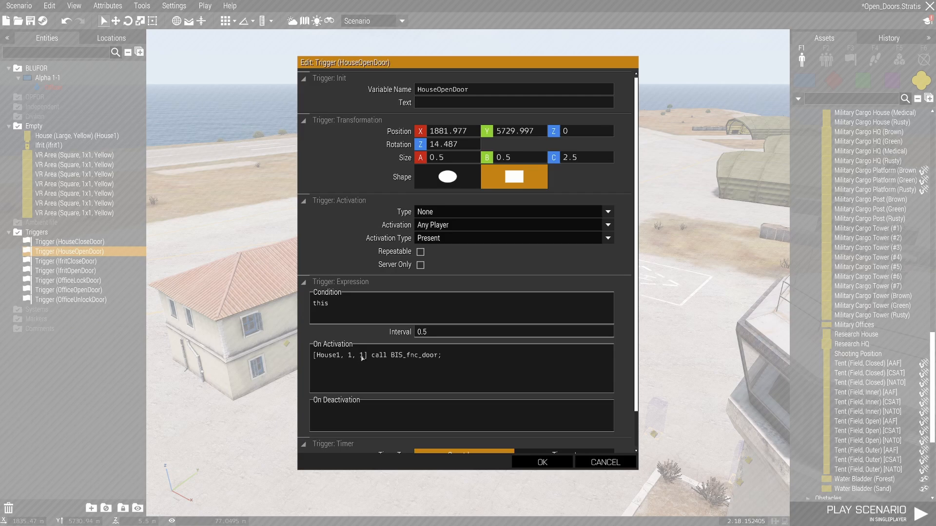
left_click(602, 463)
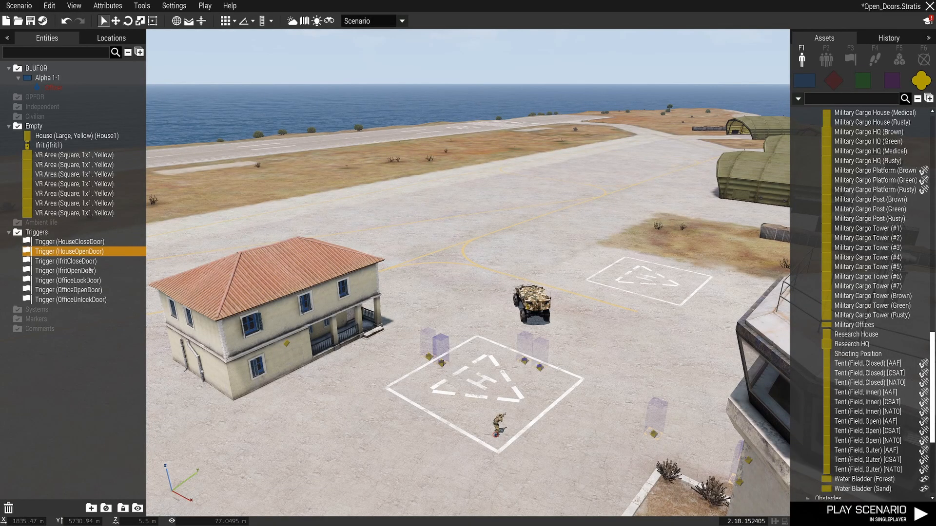
double_click(97, 242)
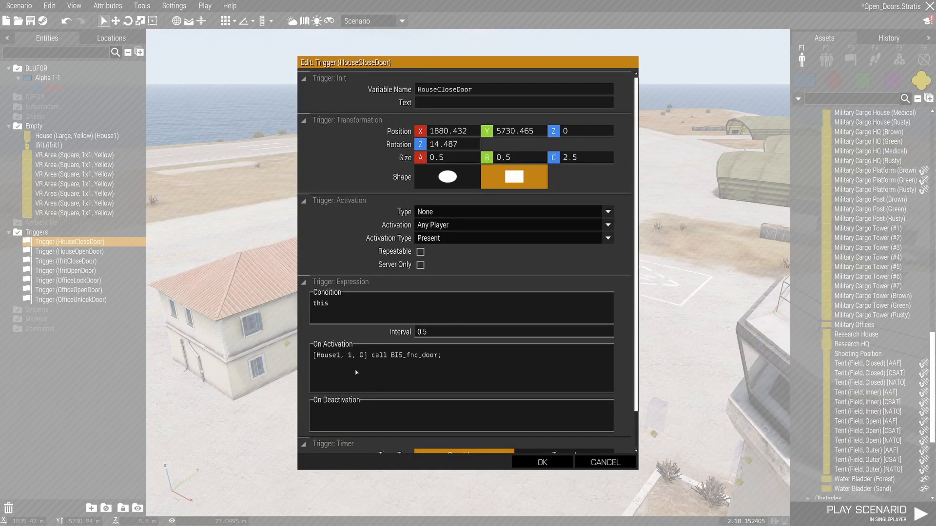
left_click(605, 463)
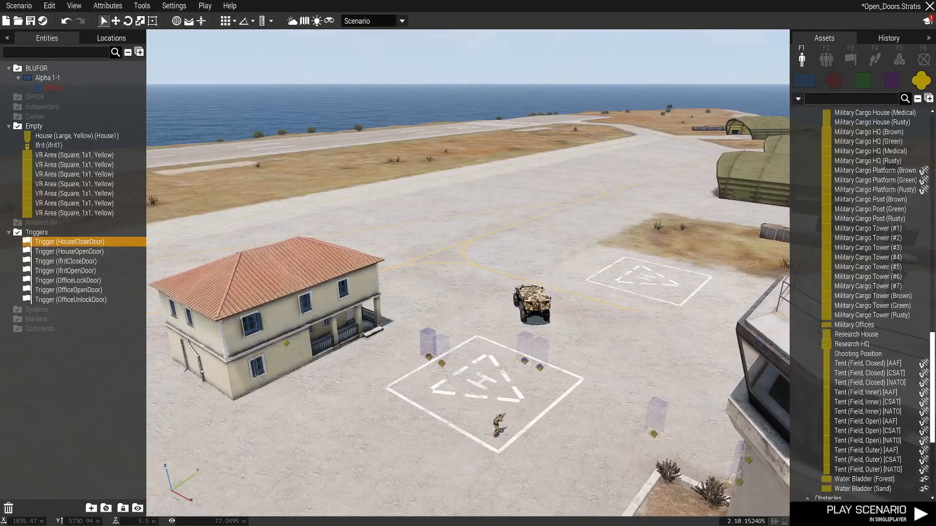
Step: Select the officer on the helipad and play the scenario in singleplayer
left_click(496, 433)
key("s")
key("d")
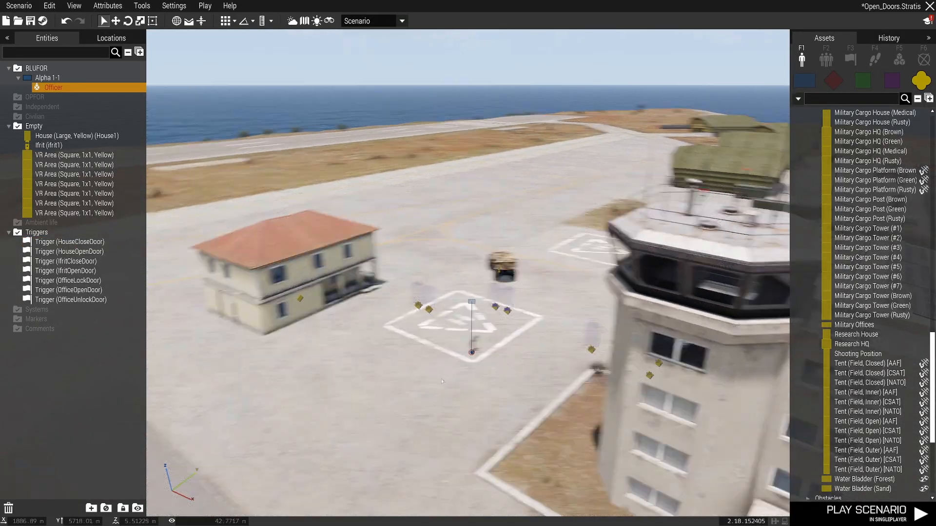
right_click_drag(441, 378, 498, 404)
key("w")
key("a")
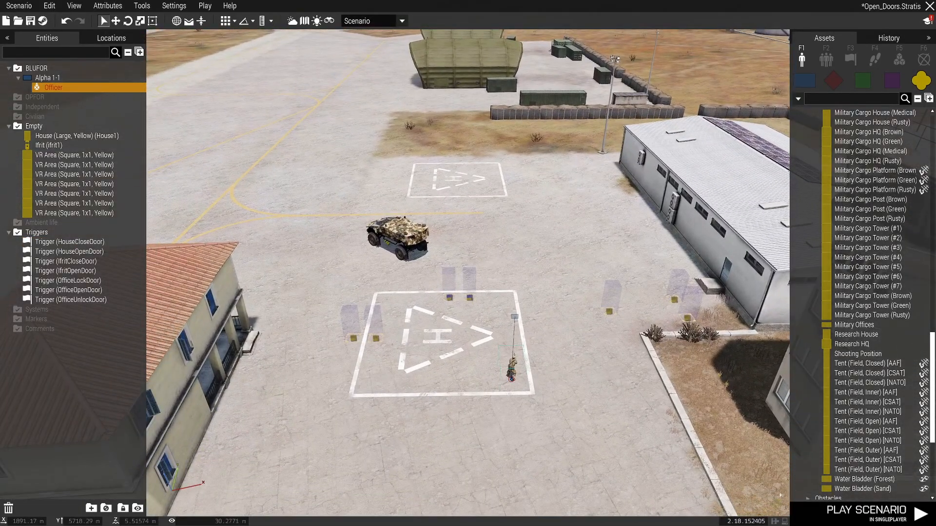
left_click(844, 512)
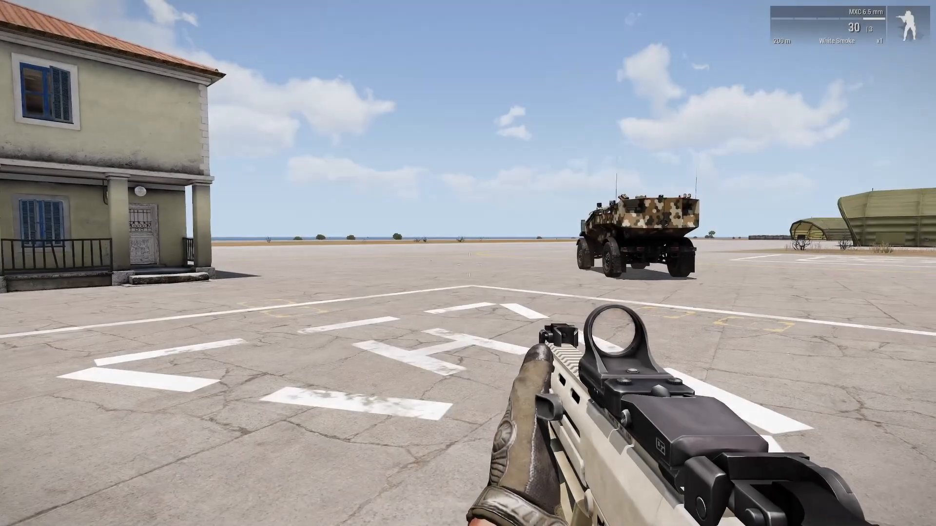
Step: Walk the officer in third person through the two house triggers to test the front door, and return to the editor
key("KP_Enter")
key("w")
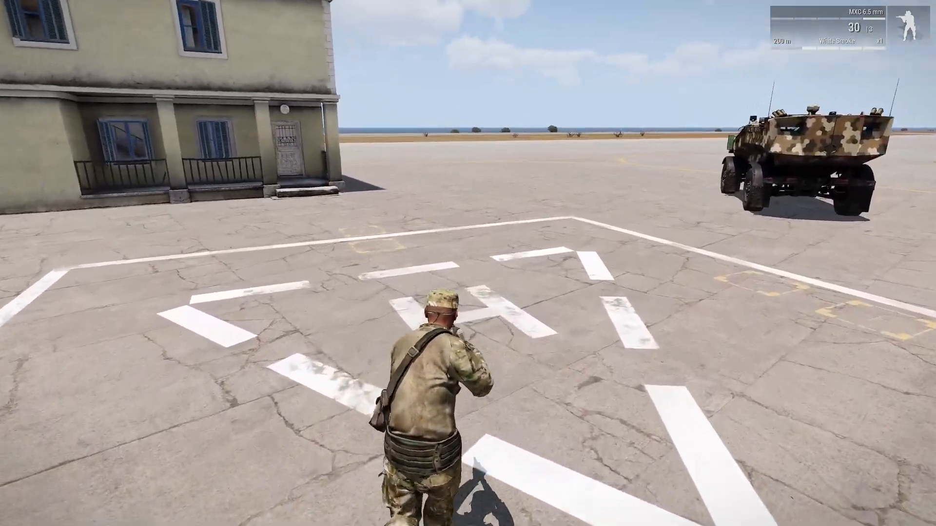
key("w")
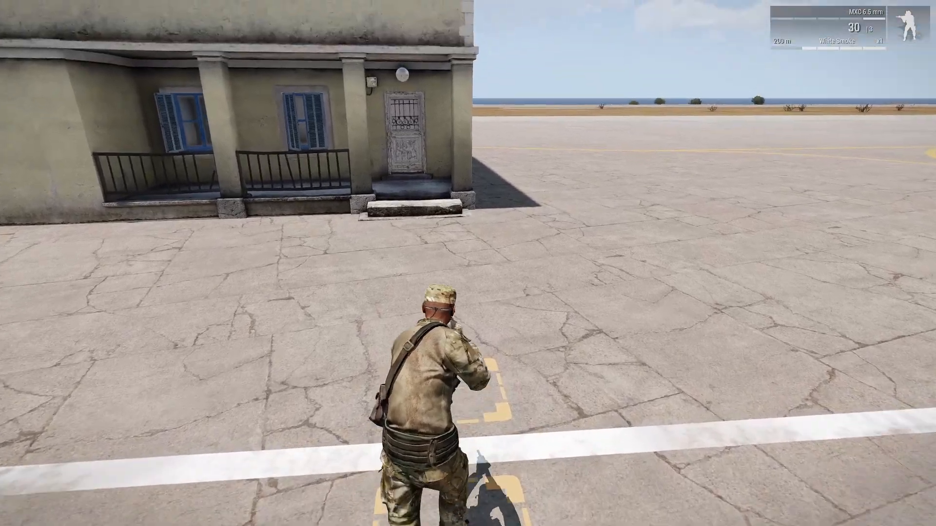
key("w")
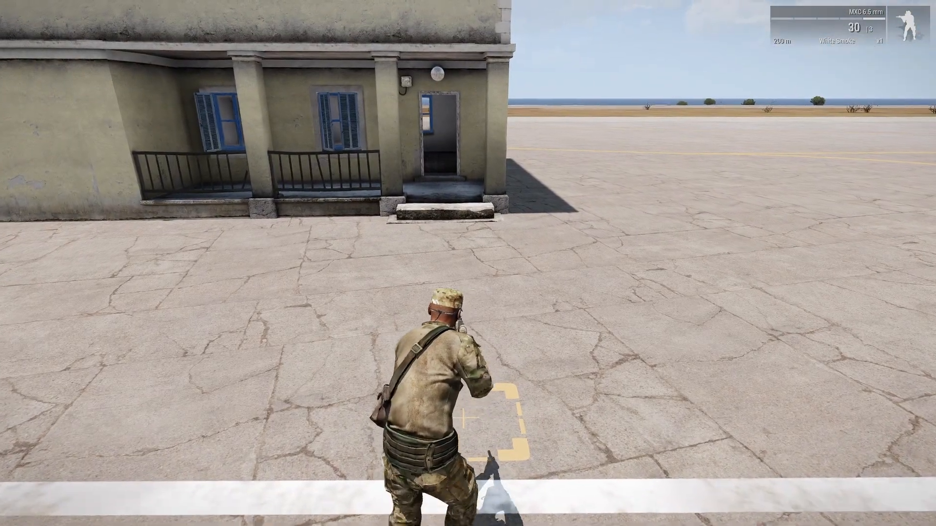
key("w")
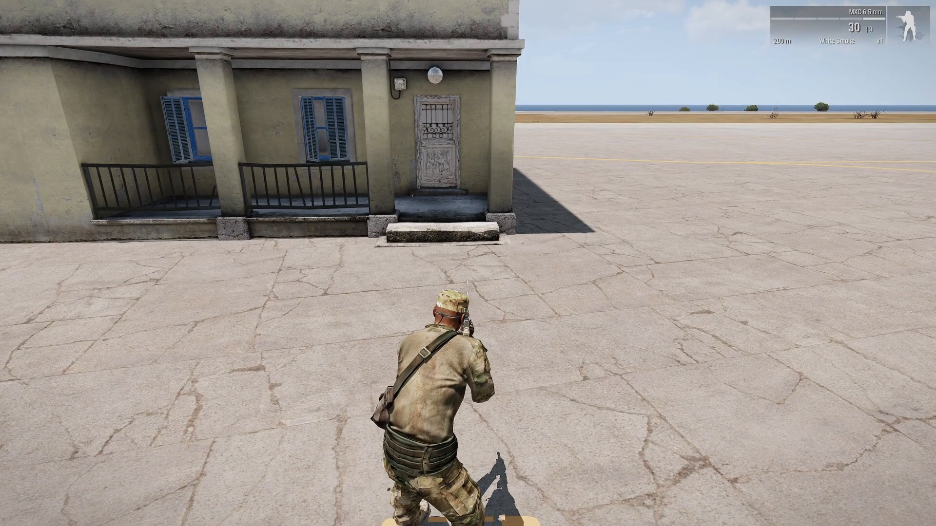
key("Escape")
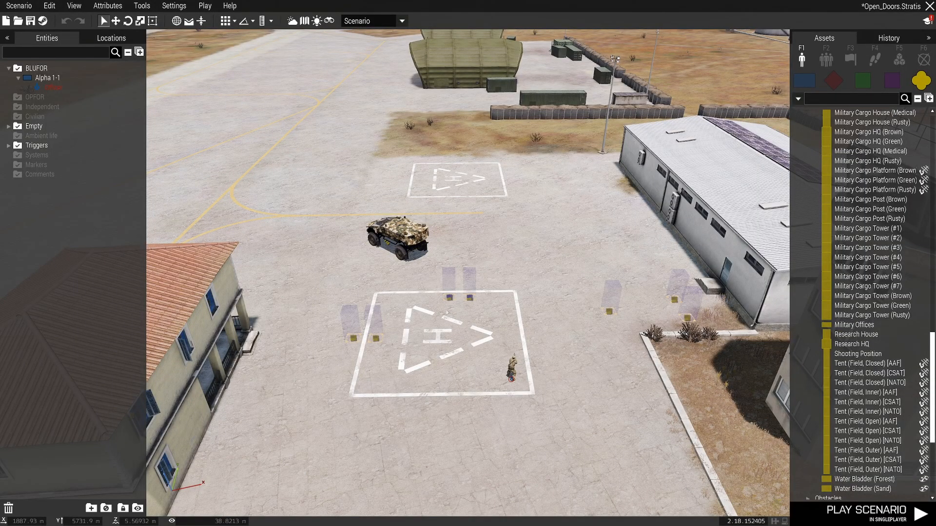
Step: Enter do3DENAction "ToggleMapIDs"; in the debug console and close the console without executing it
right_click_drag(568, 343, 565, 248)
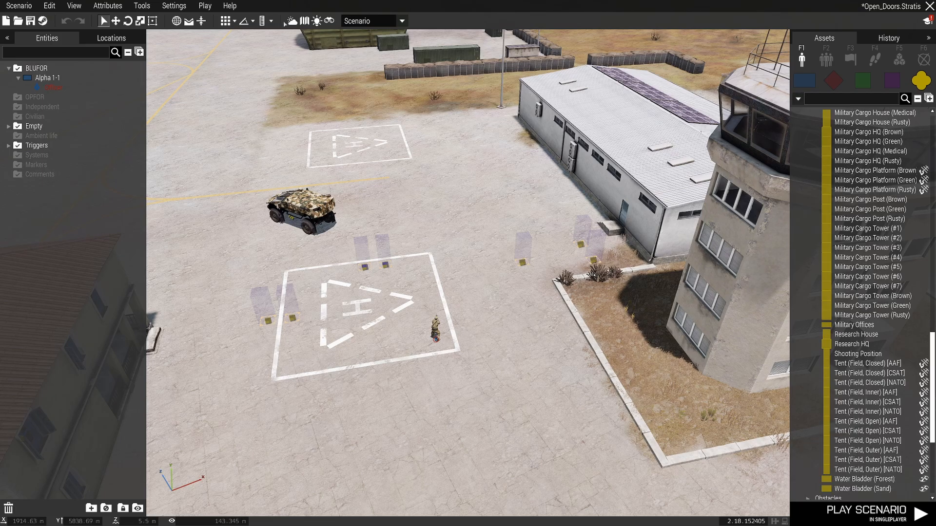
left_click(145, 7)
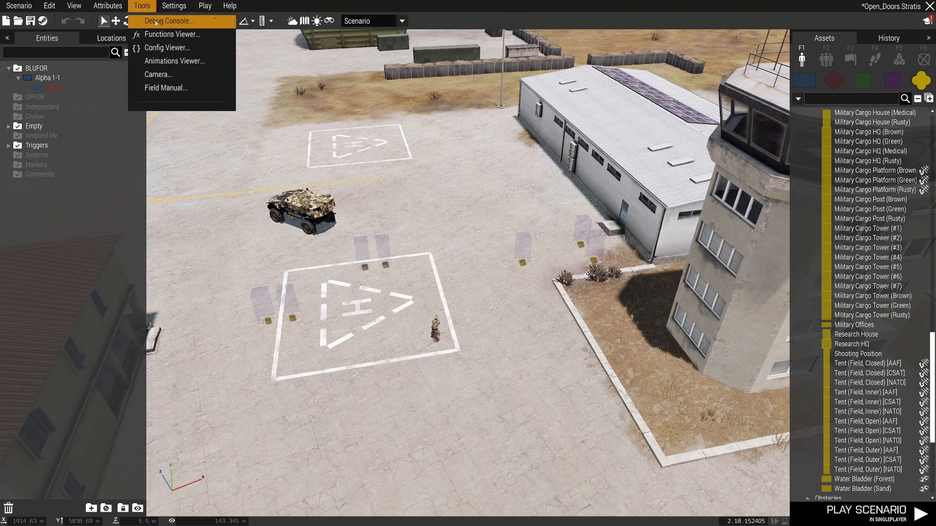
left_click(156, 21)
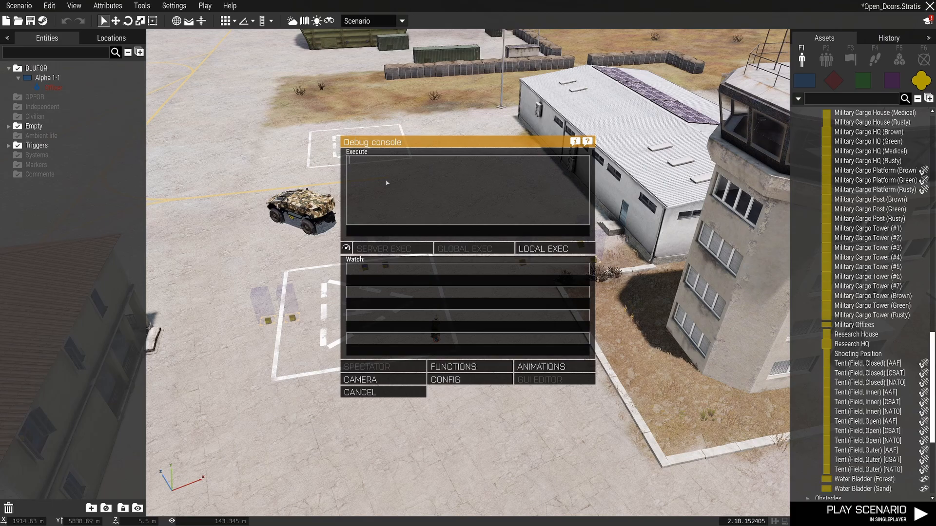
type("do3DENAction \"ToggleMapIDs\";")
left_click(399, 394)
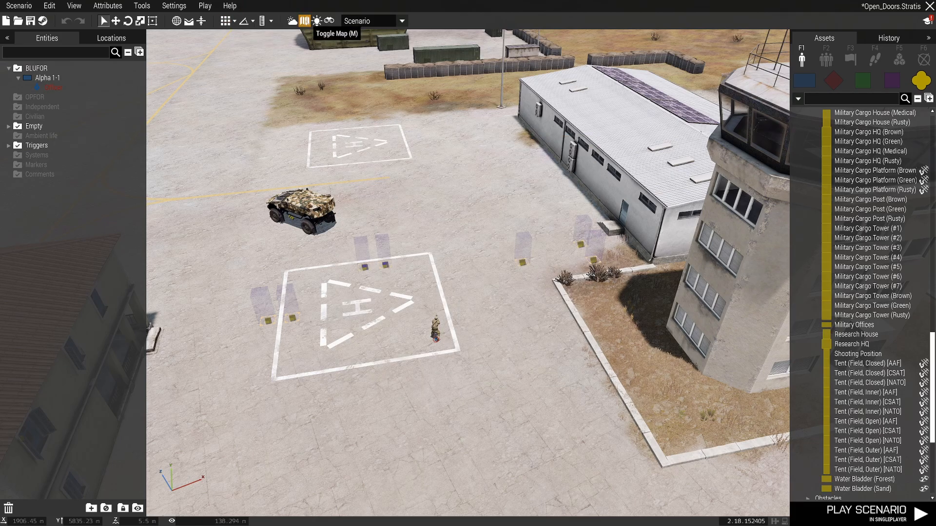
Step: Open the map at the air base, execute the ToggleMapIDs command, and examine the ID of the large building beside the triggers
left_click(305, 20)
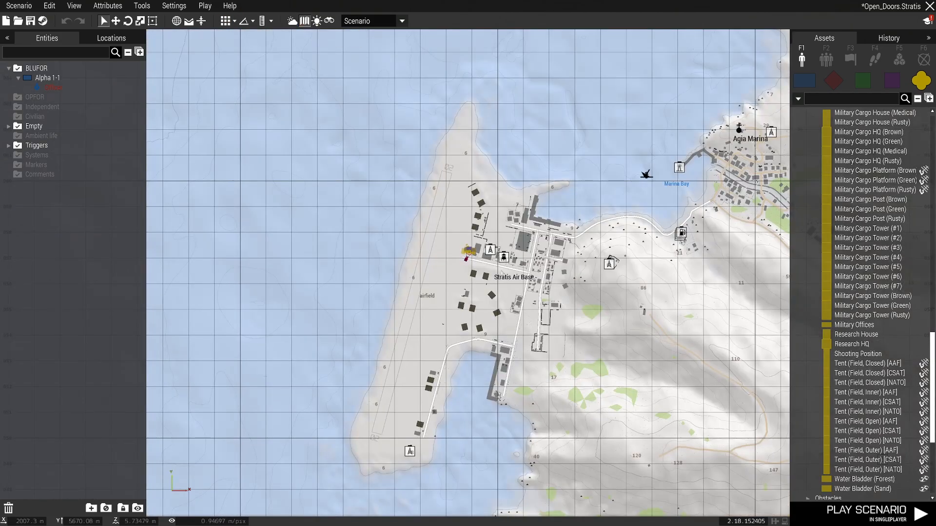
scroll(479, 252, "up", 12)
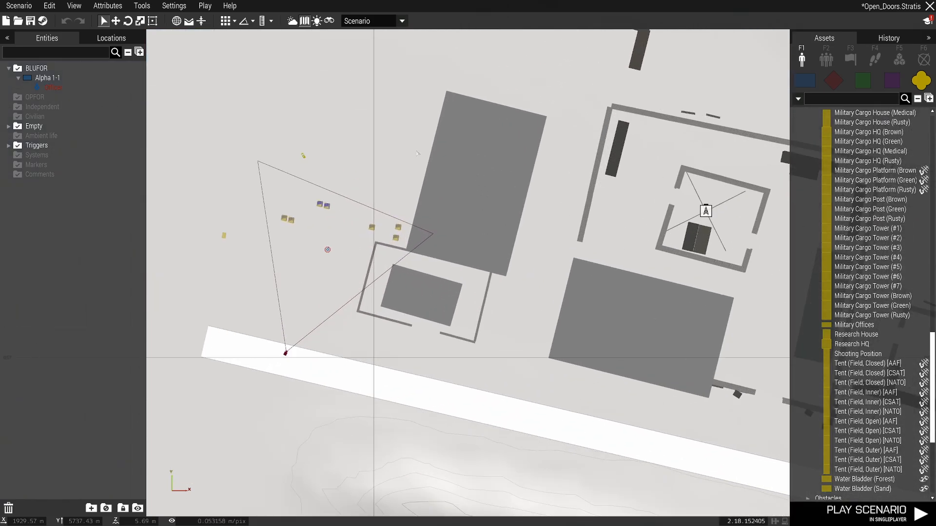
left_click(141, 6)
left_click(161, 21)
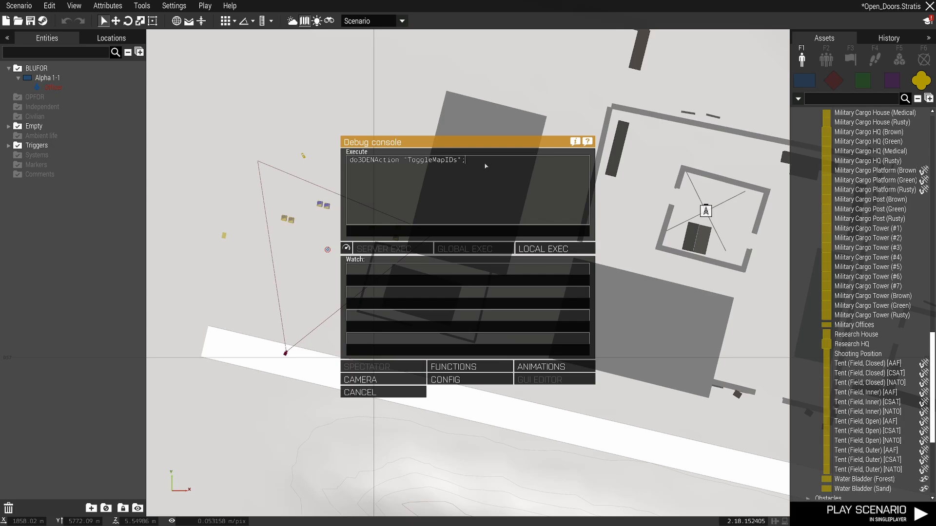
key("Return")
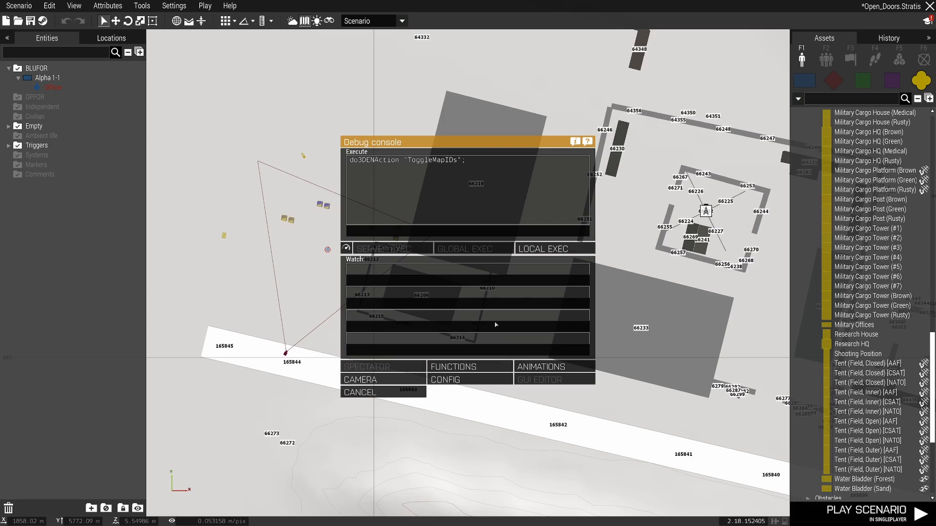
left_click(406, 393)
scroll(476, 208, "up", 1)
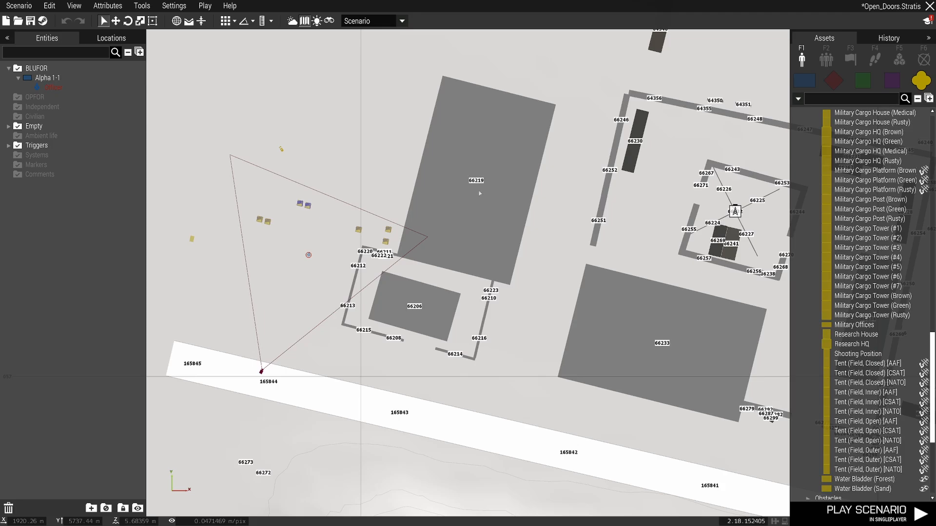
scroll(469, 181, "up", 4)
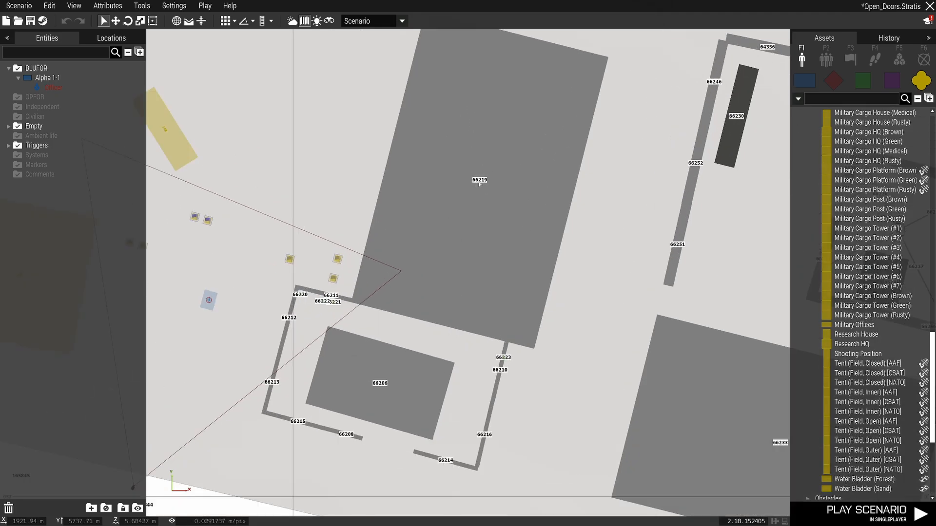
scroll(529, 218, "down", 2)
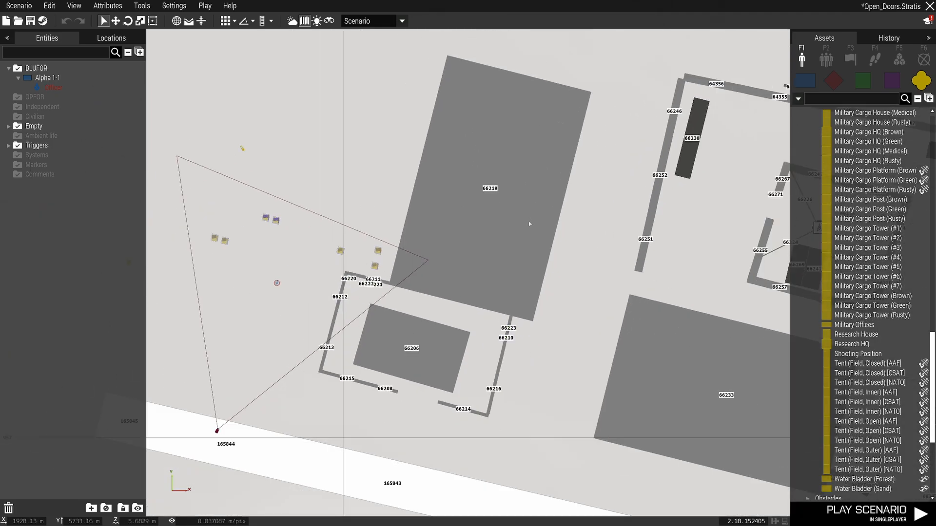
scroll(469, 155, "down", 4)
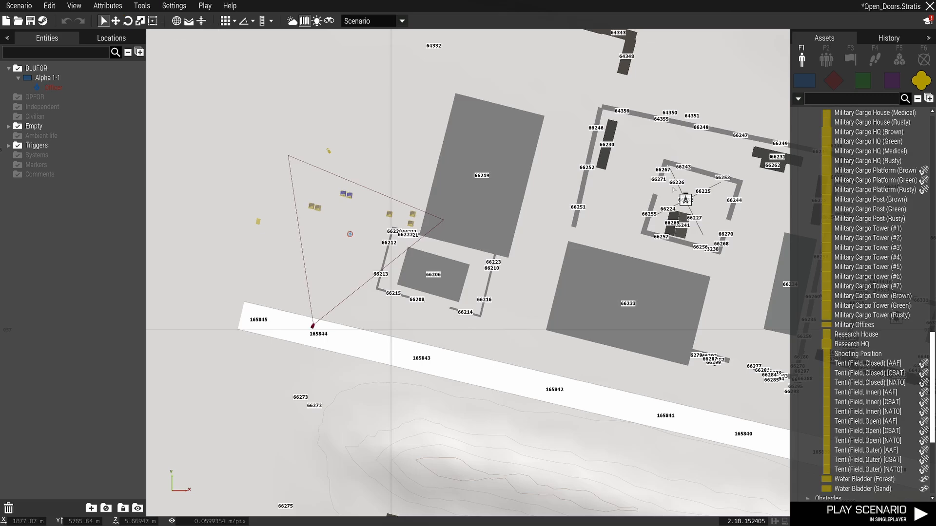
Step: Execute the ToggleMapIDs command again to hide the object IDs, and return from the map to the 3D view
left_click(142, 6)
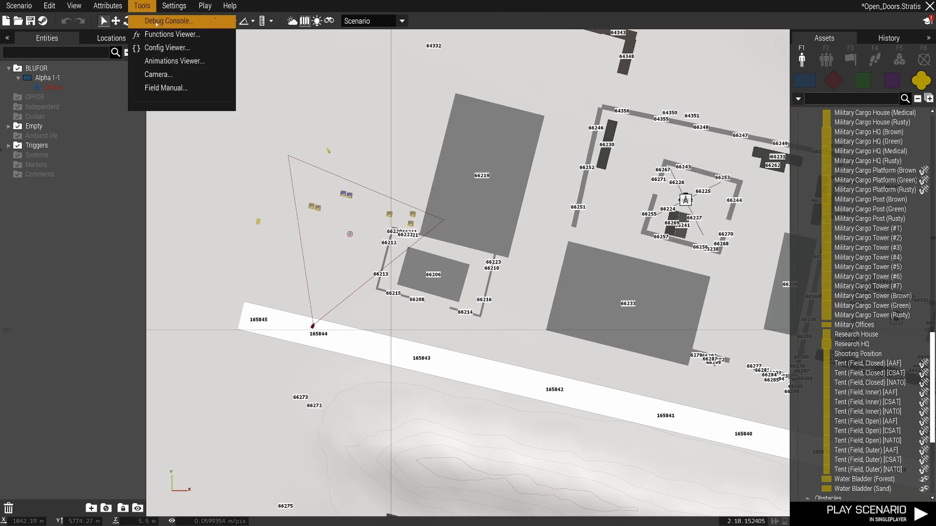
left_click(170, 22)
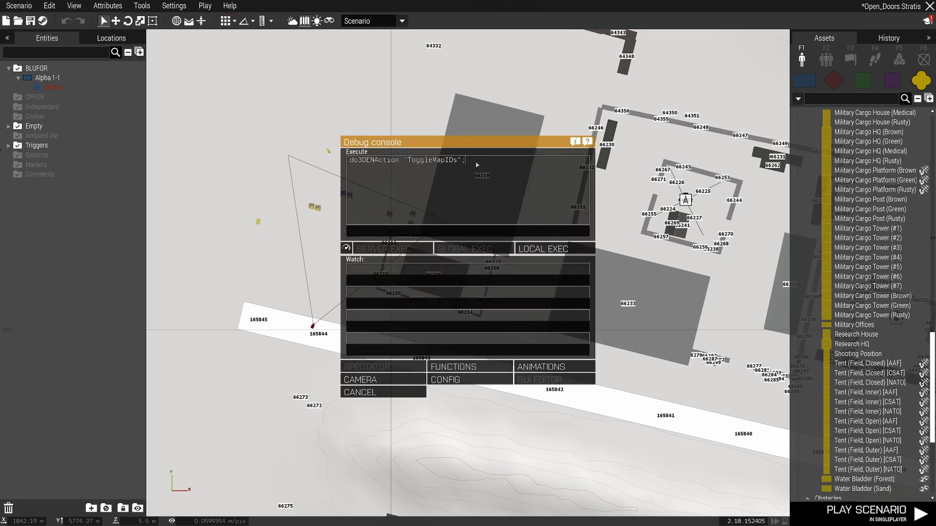
left_click(454, 174)
key("Return")
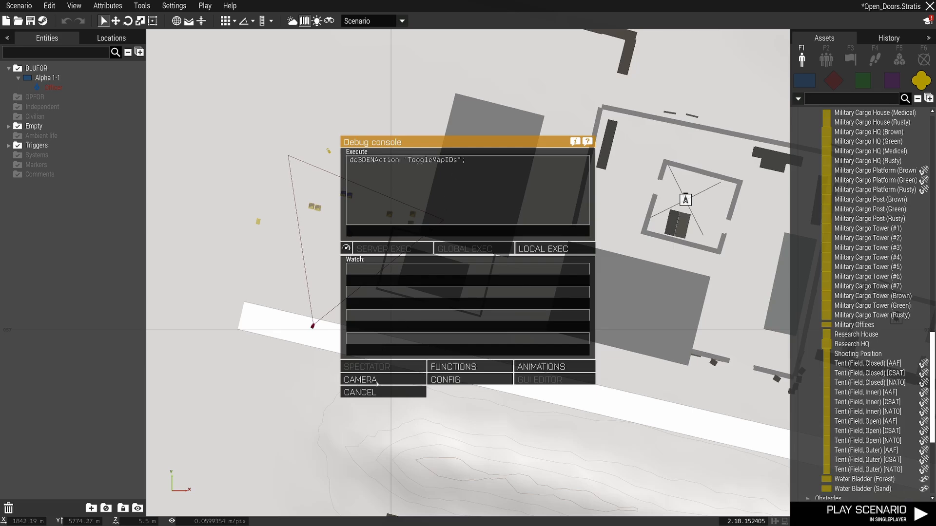
left_click(363, 392)
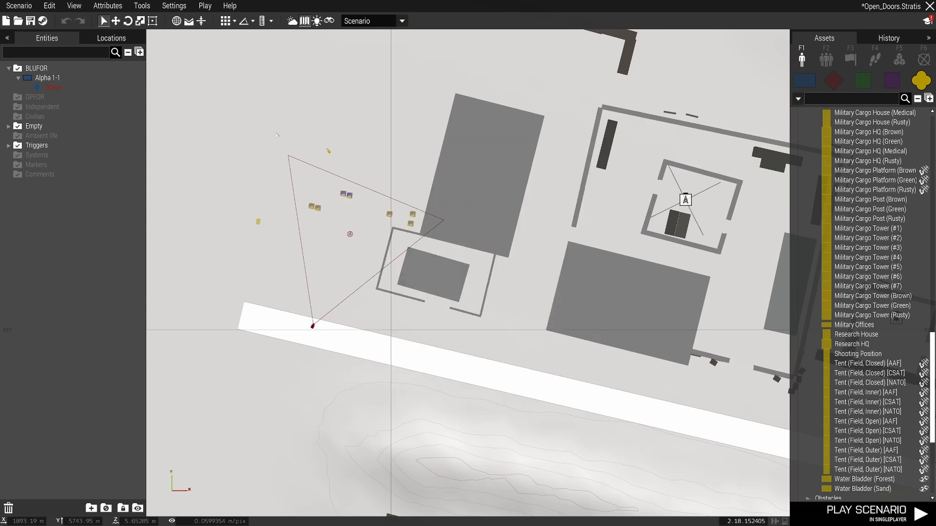
left_click(305, 21)
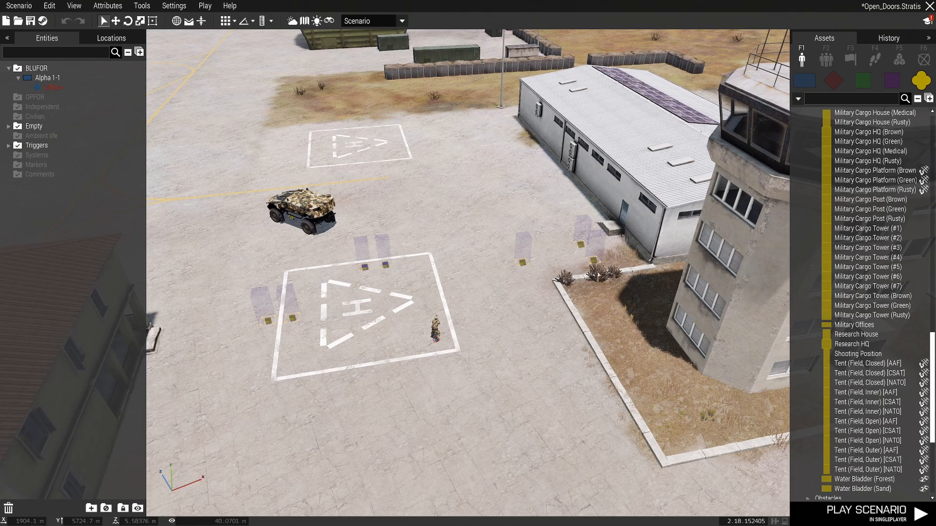
Step: Review the On Activation code of the OfficeOpenDoor trigger and close its attributes without changes
scroll(539, 257, "up", 2)
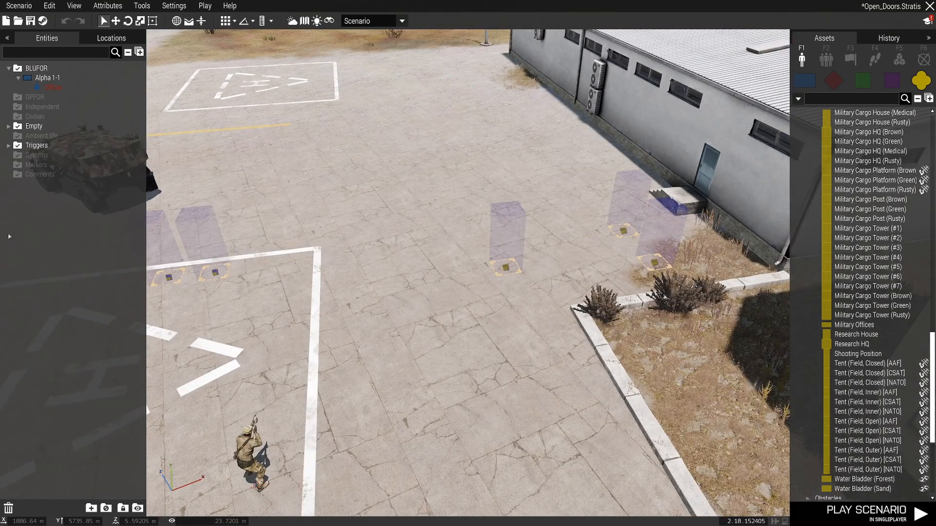
double_click(37, 145)
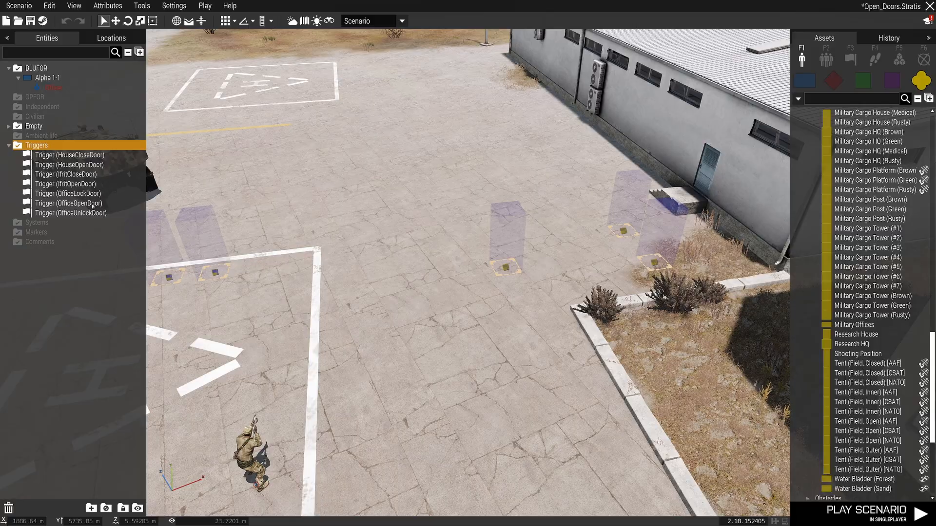
double_click(92, 204)
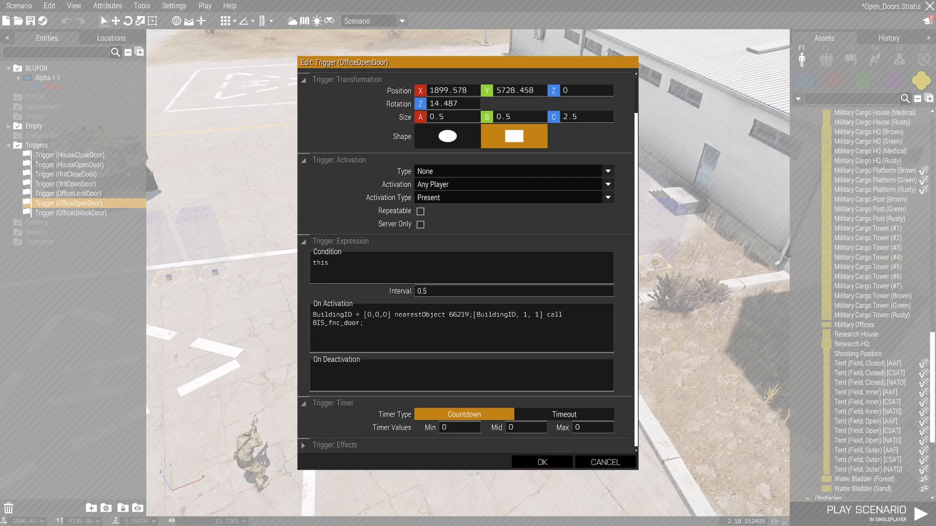
left_click(617, 466)
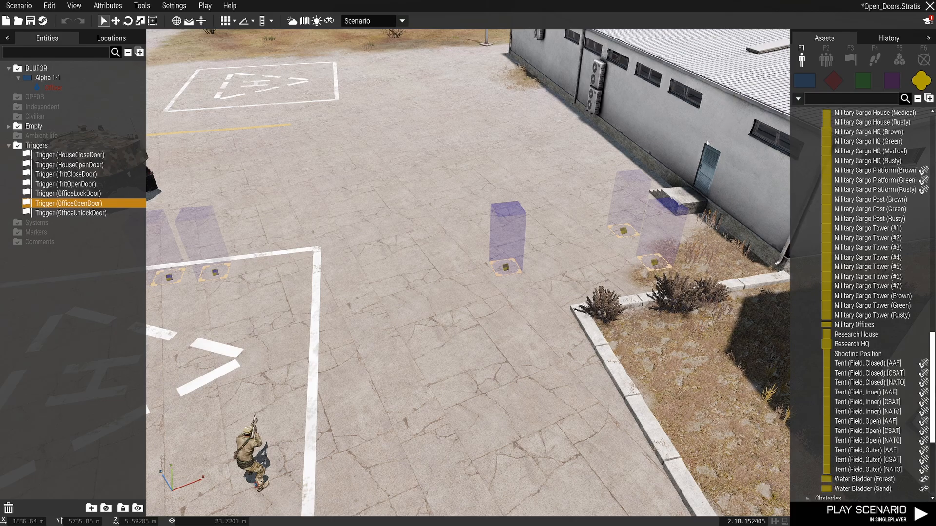
Step: Review the On Activation code of the OfficeLockDoor trigger and close its attributes without changes
left_click(87, 194)
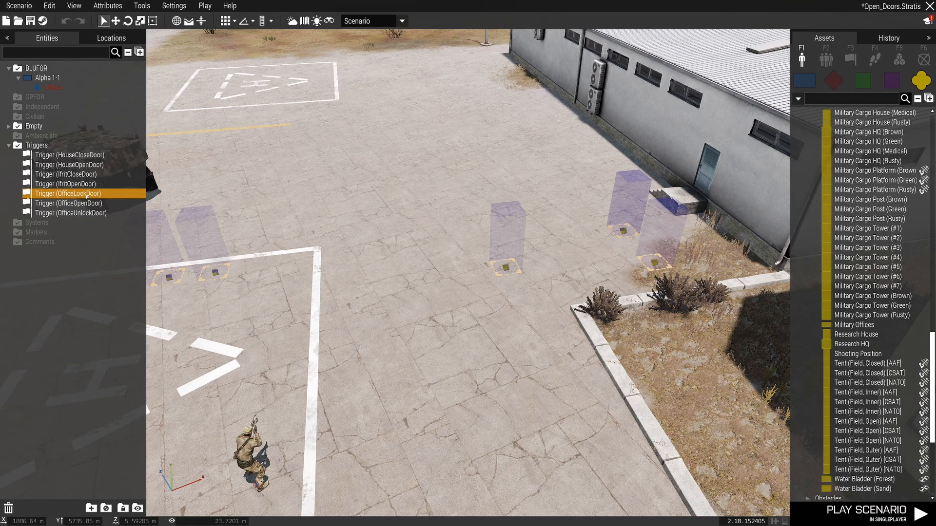
double_click(87, 194)
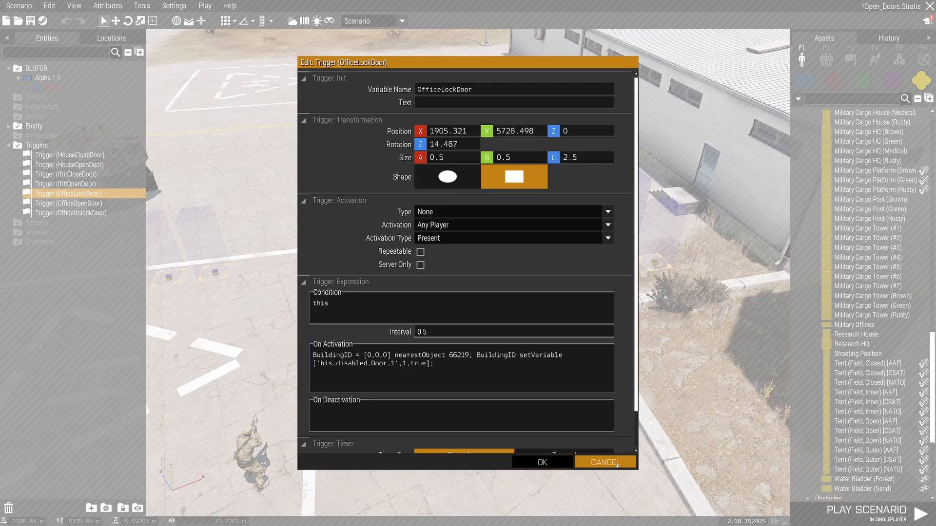
left_click(616, 464)
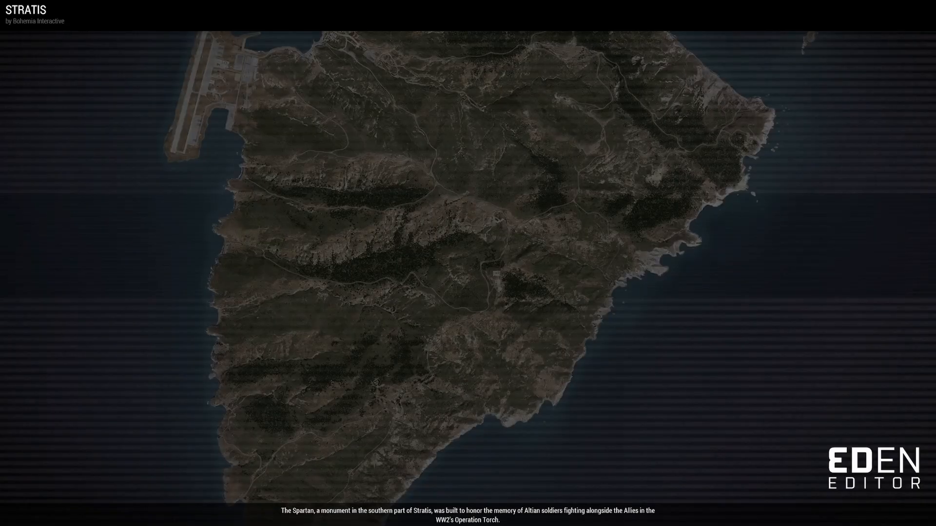
Step: Play the scenario and walk the soldier into the OfficeOpenDoor trigger area to test the office door opening
key("KP_Enter")
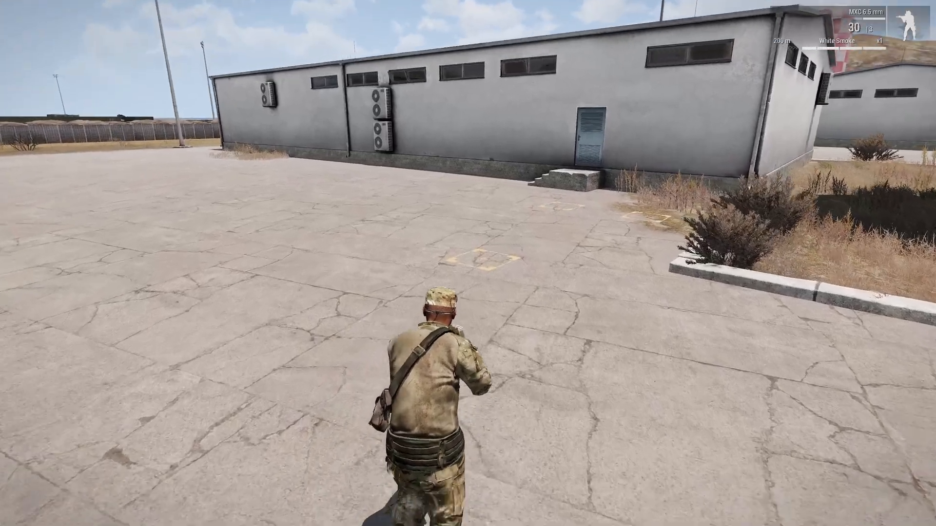
key("w")
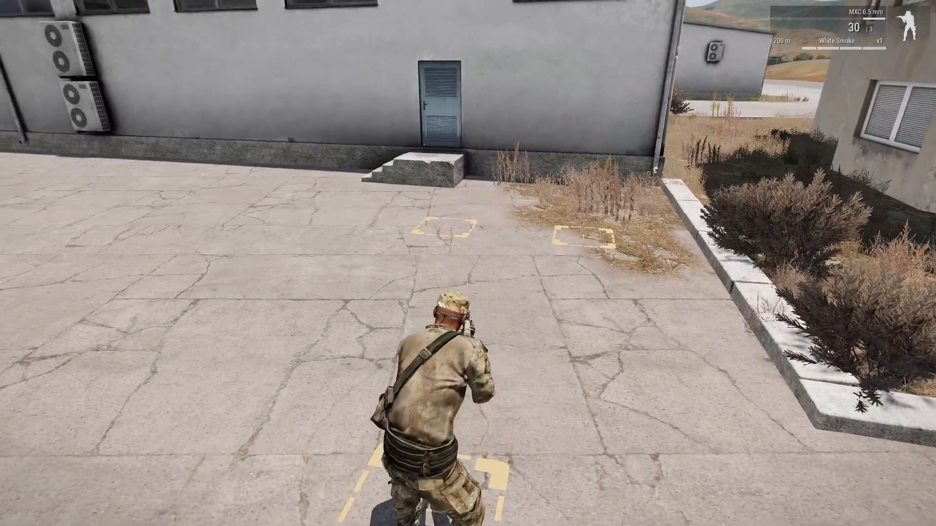
key("a")
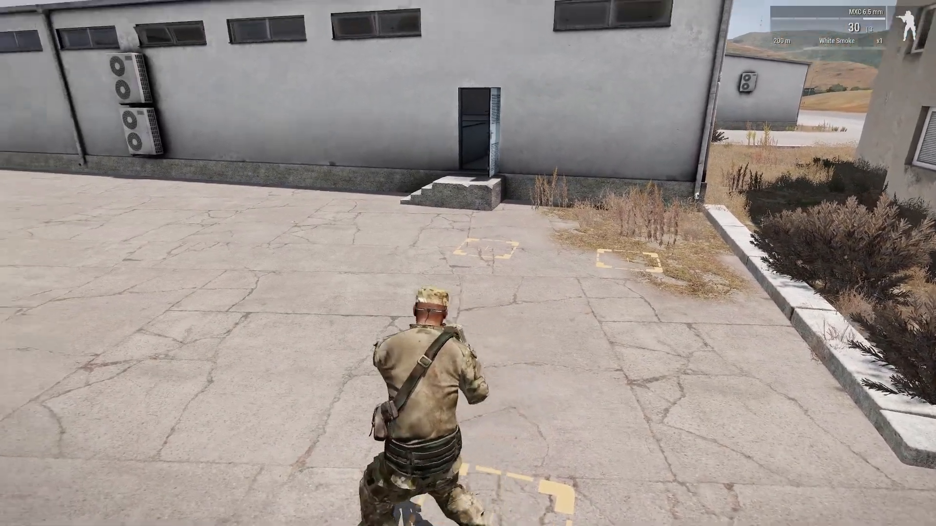
Step: Walk up the steps to the office door to test the OfficeLockDoor trigger, and head back to the trigger areas
key("w")
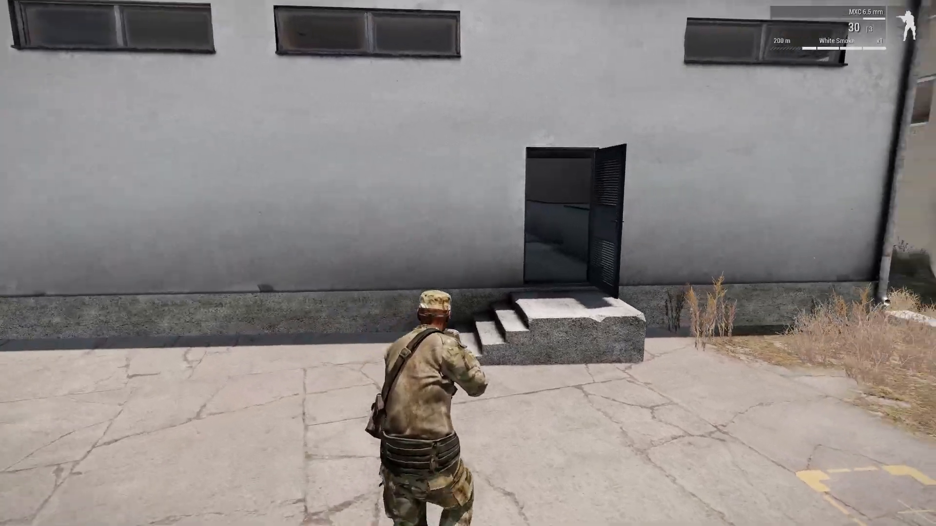
key("w")
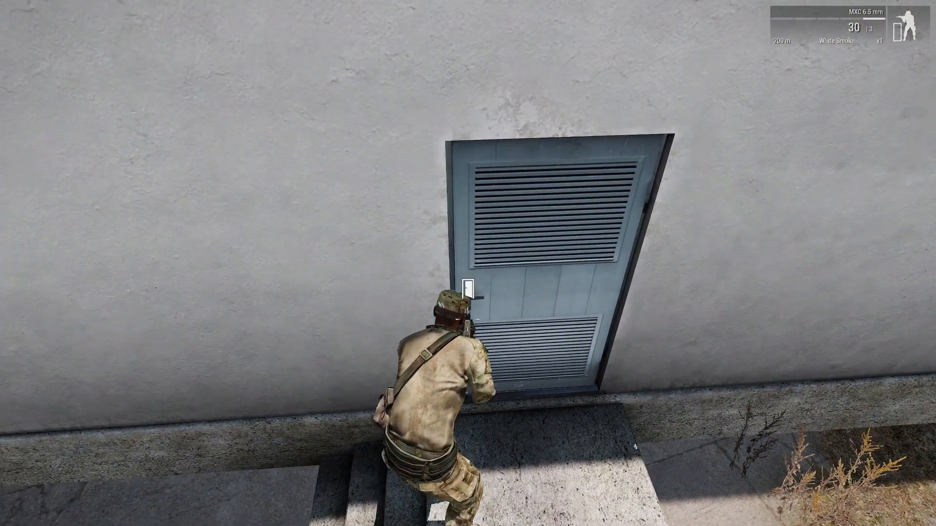
key("a")
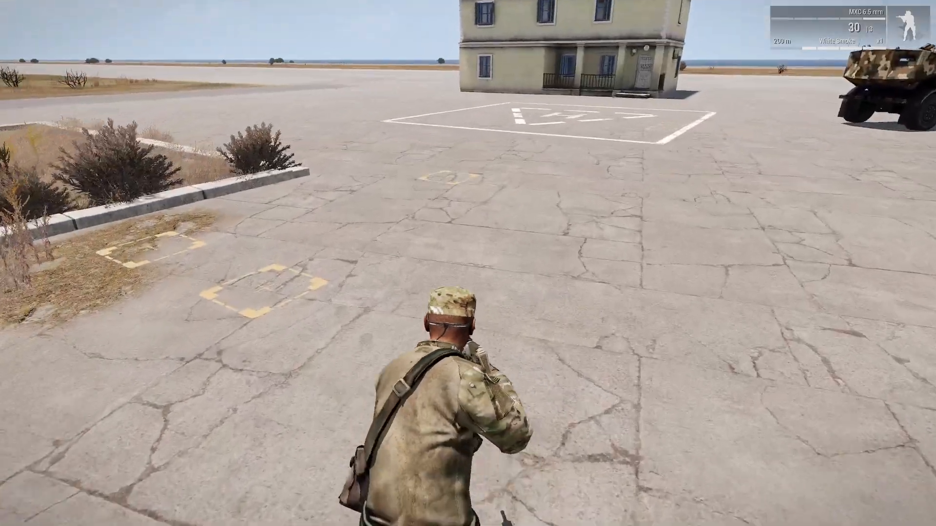
Step: Walk through the OfficeUnlockDoor trigger area, open the office door by hand, and leave the preview for the editor
key("w")
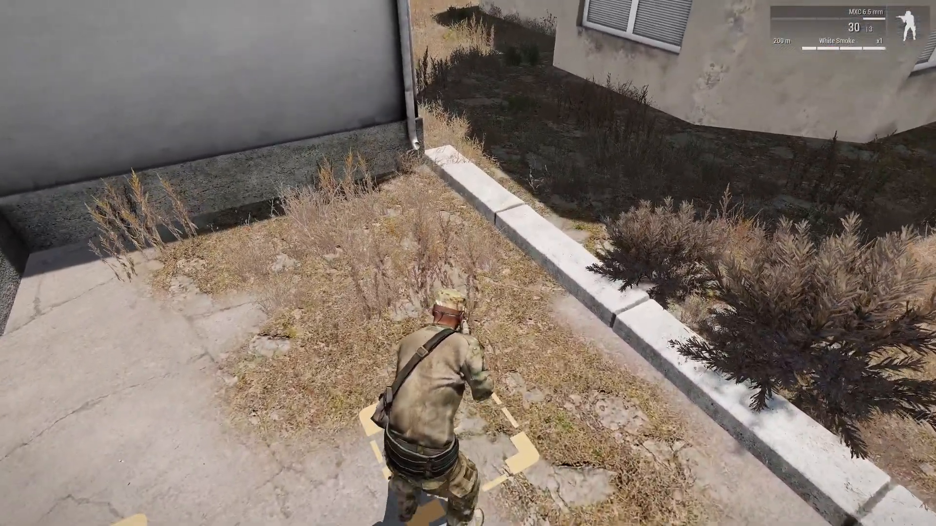
key("w")
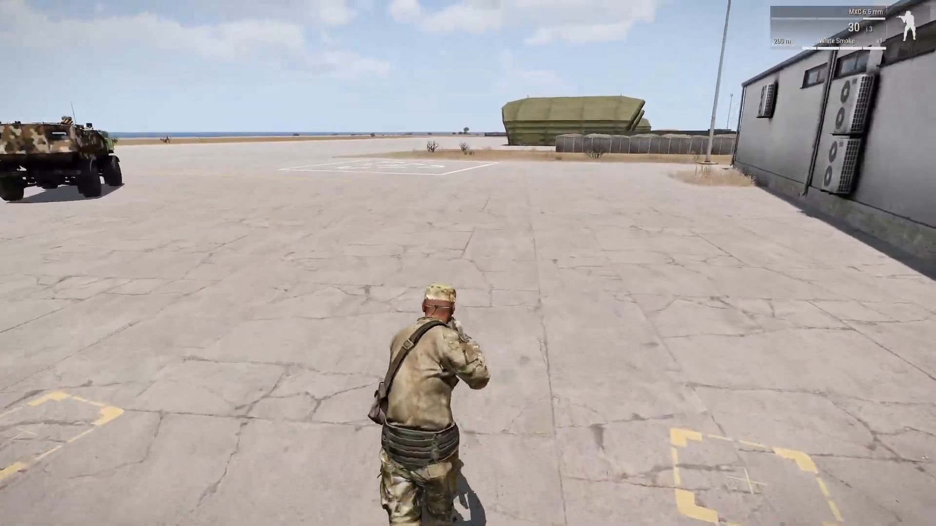
key("w")
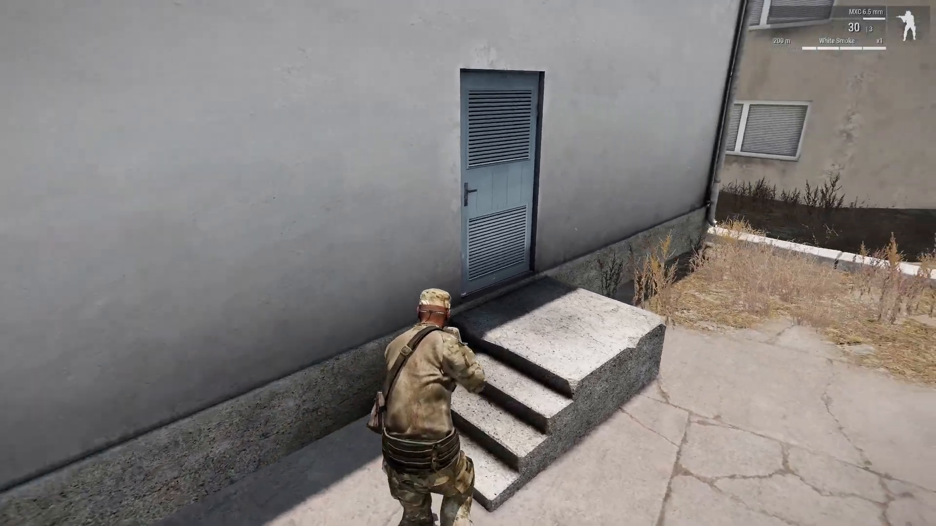
key("w")
key("space")
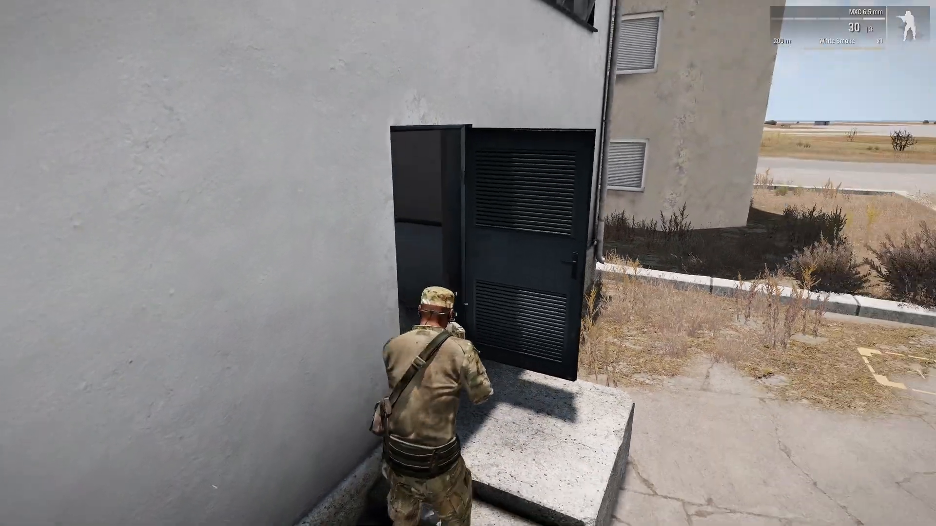
key("s")
key("Escape")
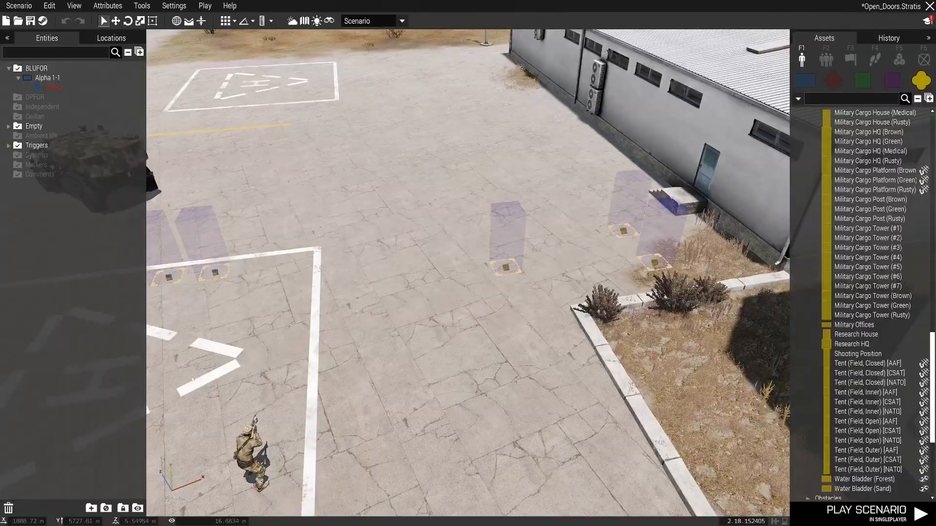
scroll(468, 273, "down", 4)
key("a")
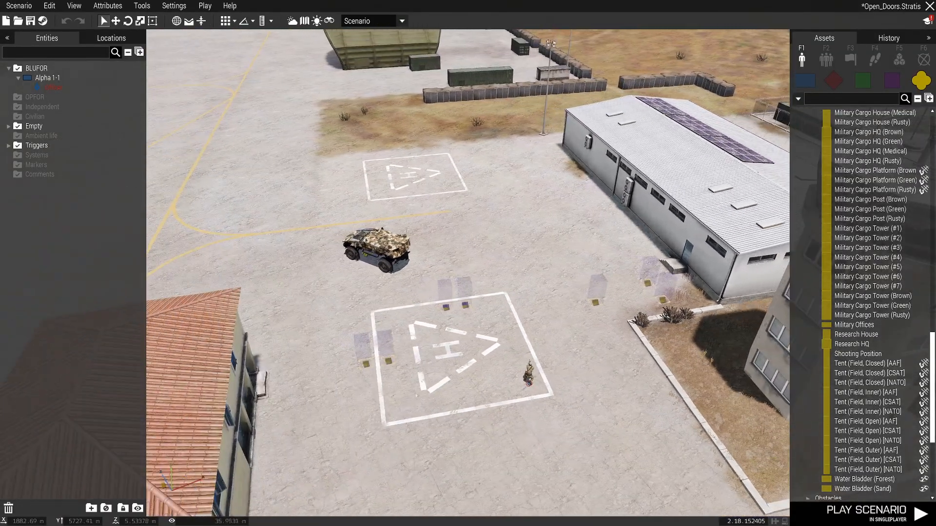
right_click_drag(468, 398, 430, 365)
key("s")
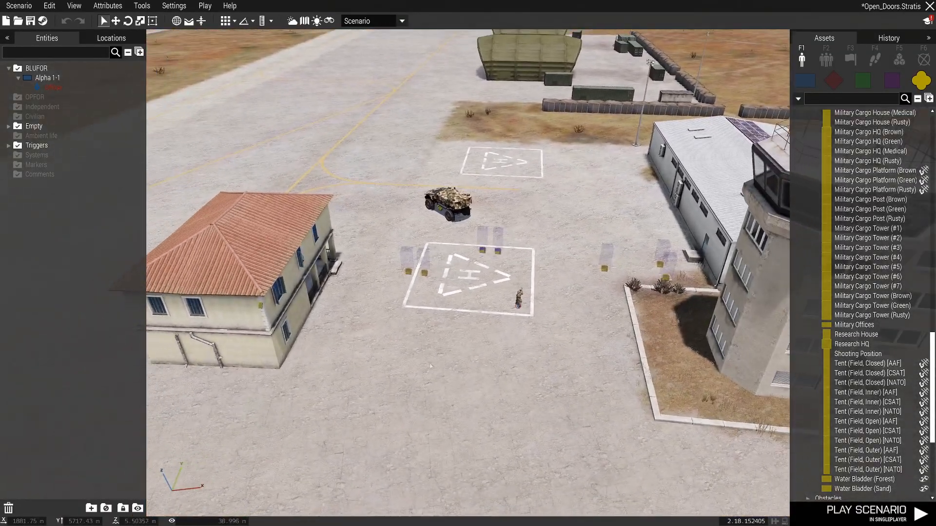